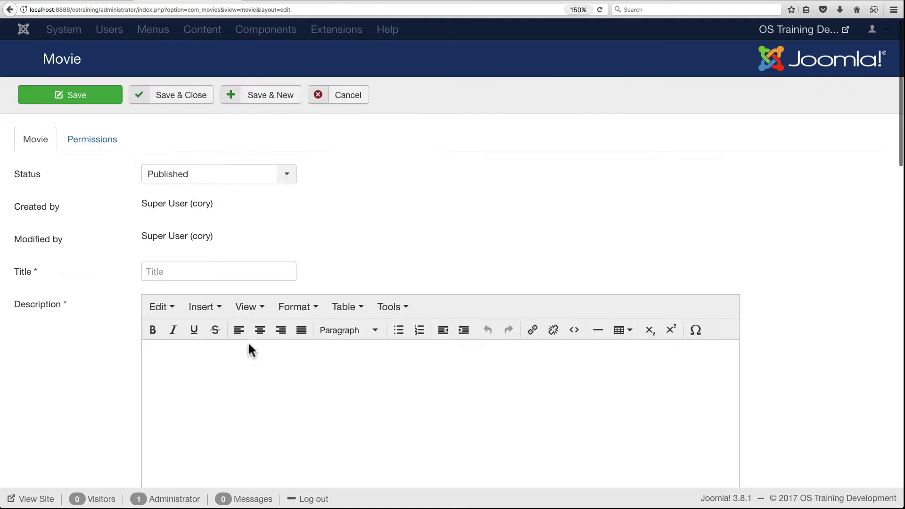
Give the new movie the title "The Goonies" and the description "This is a movie about kids and treasure."
left_click(183, 264)
type("The Goo")
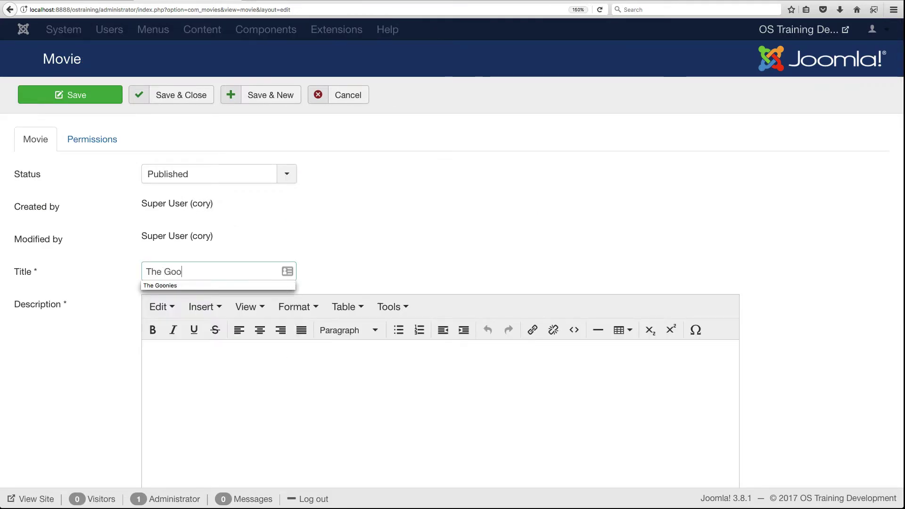
type("nies")
key("Tab")
type("This is a movie about kids and treasure.")
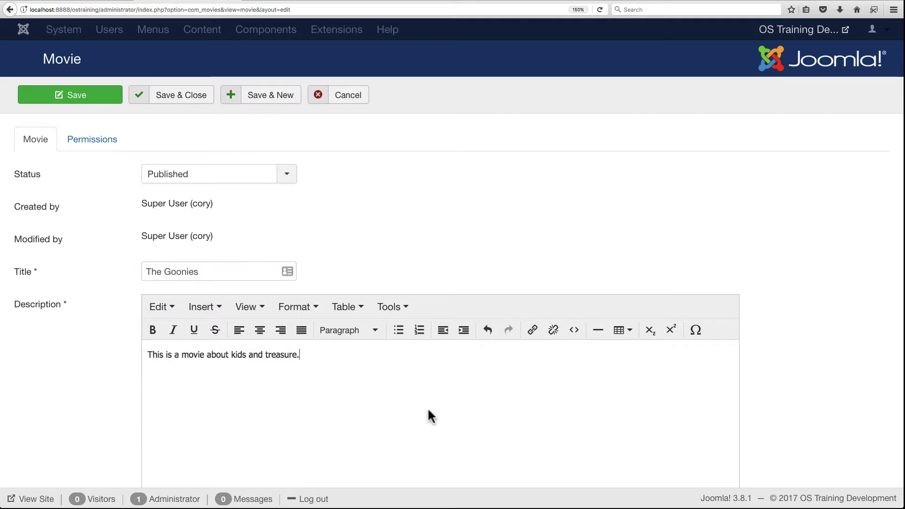
Set the release date of The Goonies to 1985-06-07
scroll(446, 375, "down", 3)
scroll(447, 375, "down", 8)
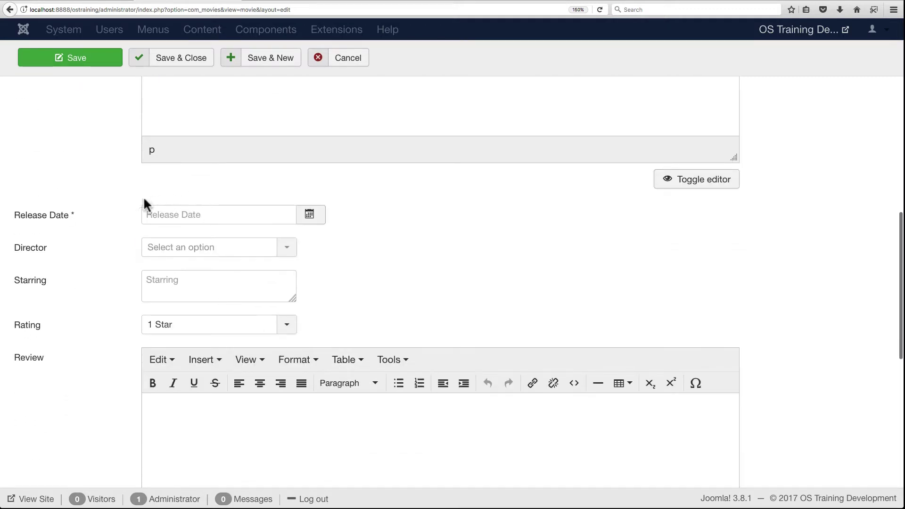
double_click(155, 215)
type("19")
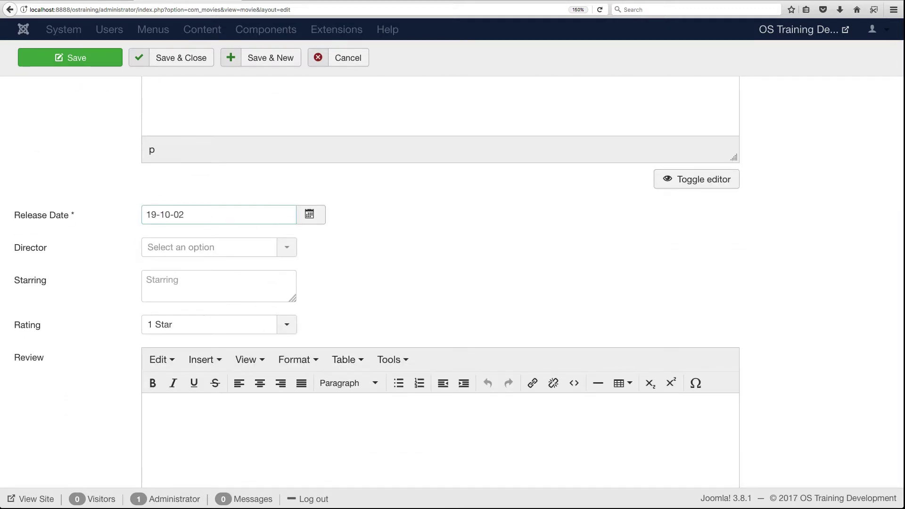
type("85")
double_click(178, 215)
type("06")
key("shift+Left")
type("7")
Choose Richard Donner as director and enter "Sean Astin, Josh Brolin, Corey Feldman, Kerri Green" as the starring cast
left_click(232, 253)
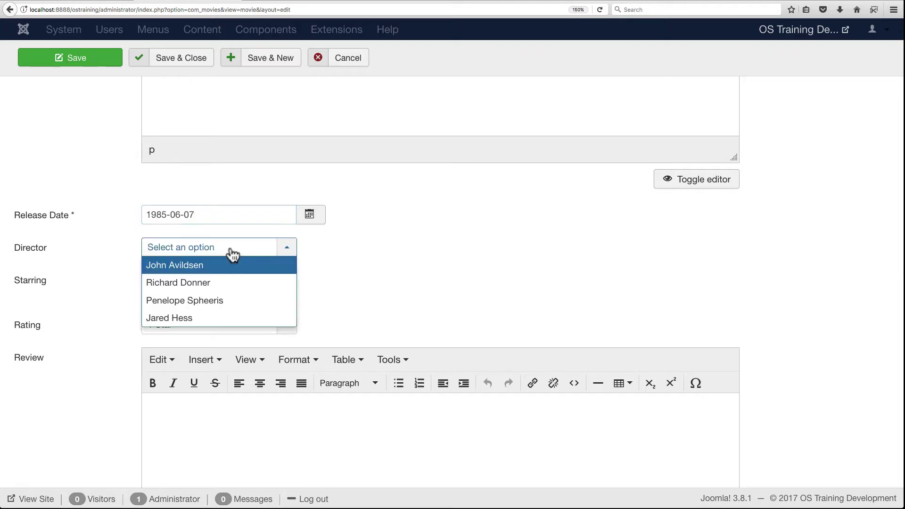
left_click(224, 283)
left_click(213, 281)
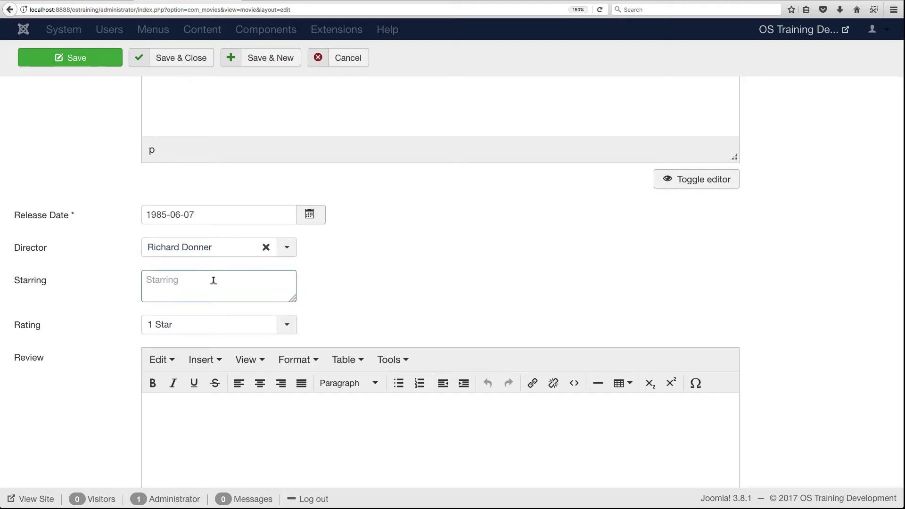
scroll(213, 281, "up", 1)
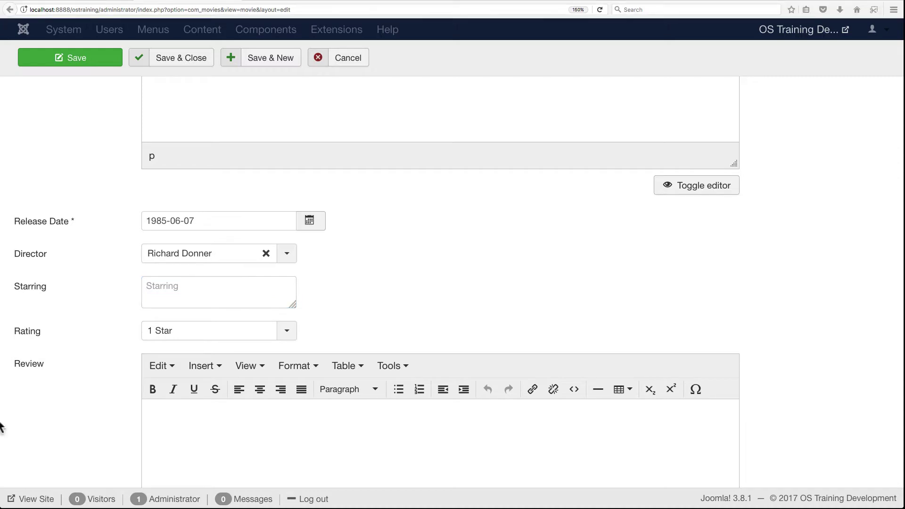
left_click(188, 289)
type("Sean Astin, Josh Brolin, Corey Feldman, Kerri Green")
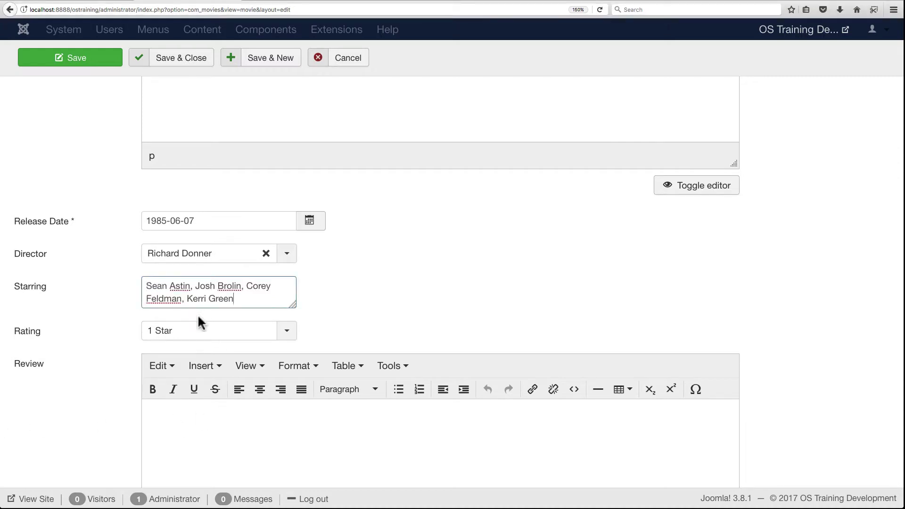
Rate The Goonies 4 Stars and write the review "Really good movie."
left_click(253, 332)
left_click(212, 403)
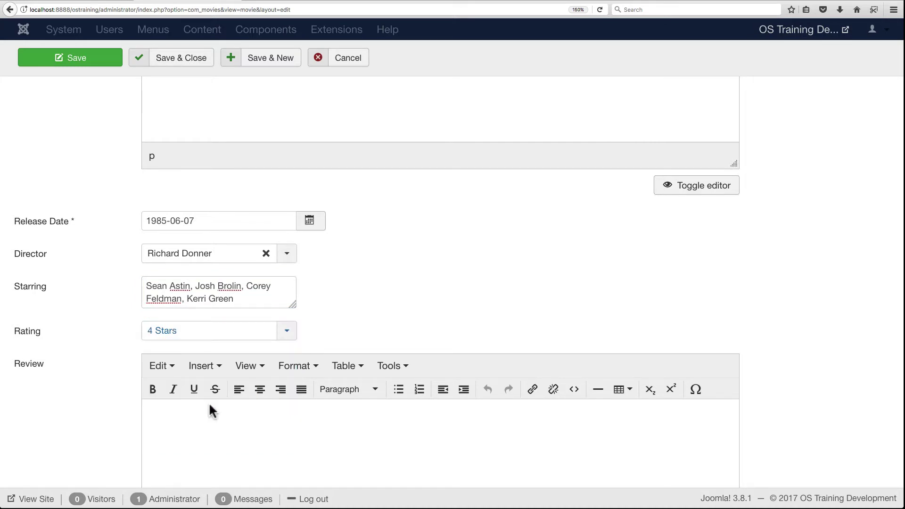
scroll(112, 418, "down", 3)
left_click(145, 402)
type("Re")
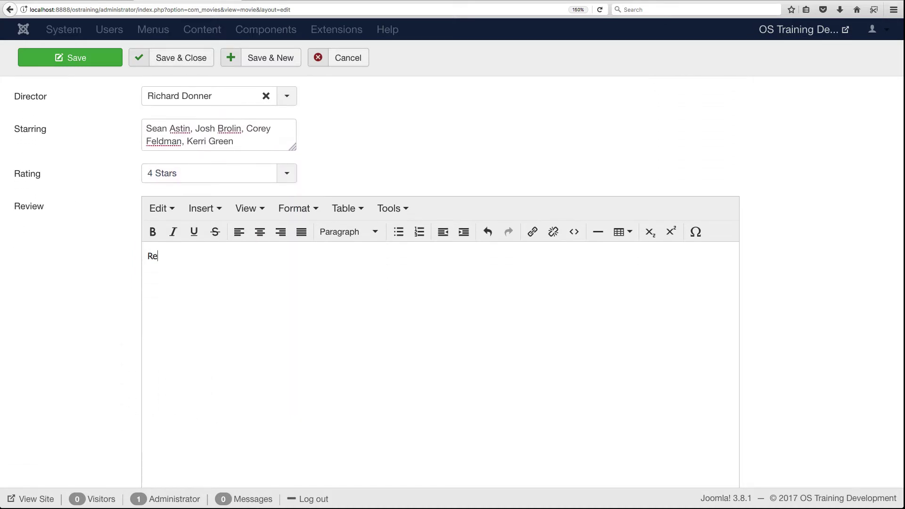
type("ally good movie.")
Add an award entry named "Os" with the date won 1986-01-01
scroll(173, 312, "down", 5)
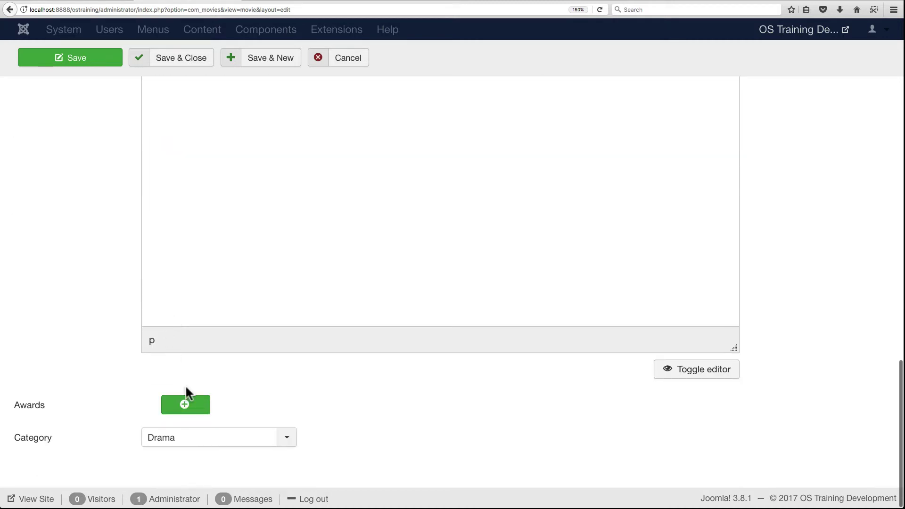
left_click(186, 406)
scroll(329, 417, "down", 2)
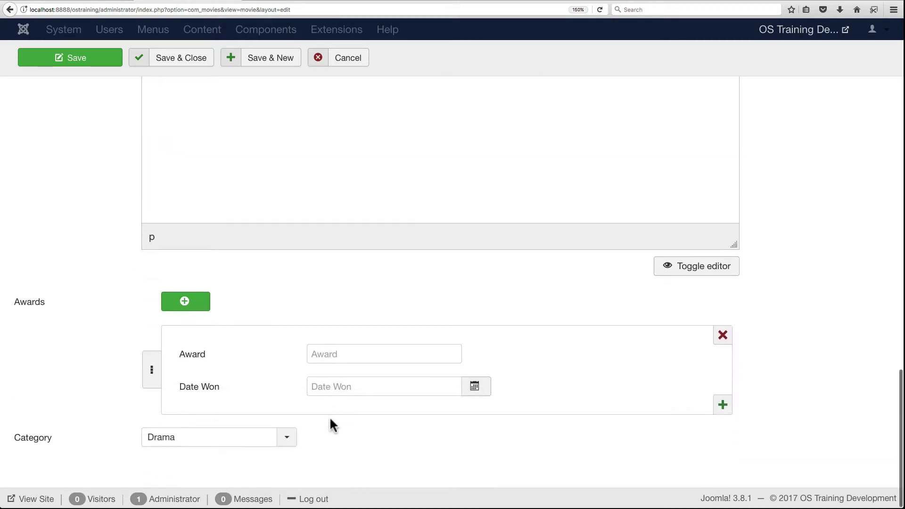
left_click(333, 351)
type("Os")
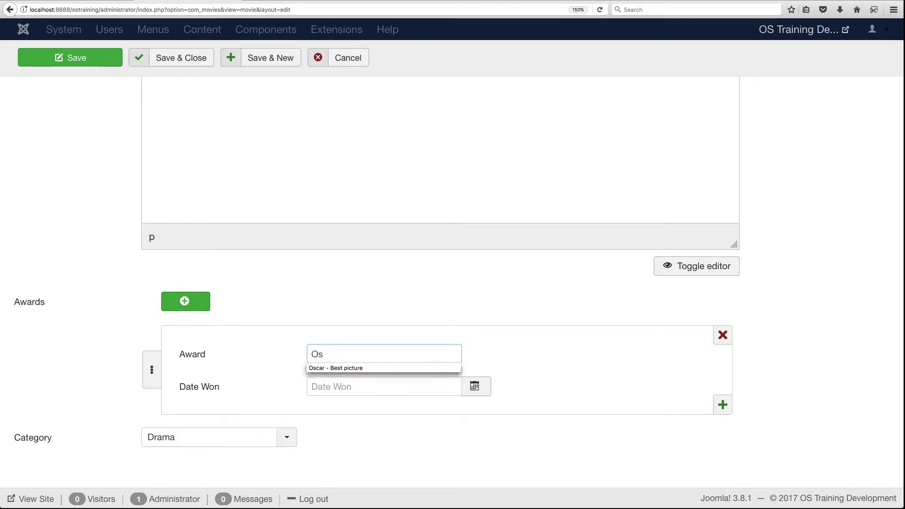
key("Tab")
type("19")
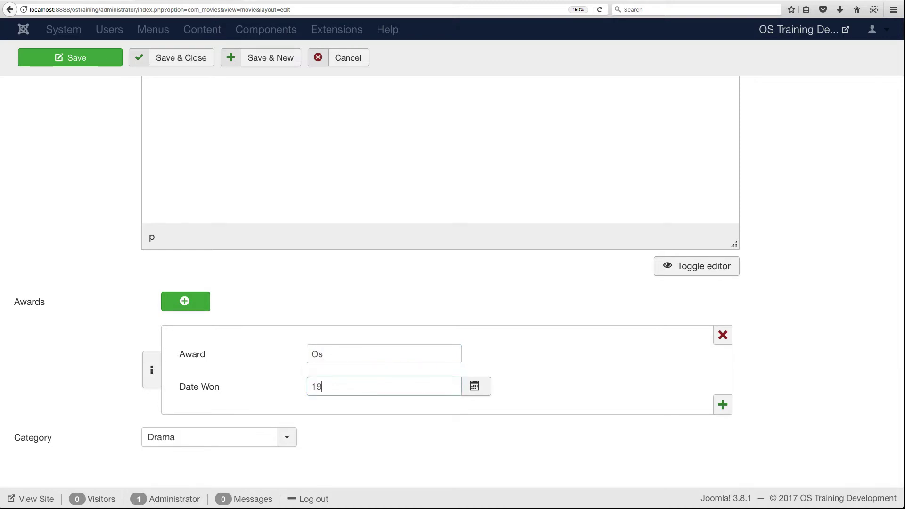
type("86-01-01")
Assign The Goonies to the Adventure category, then save it and open a new blank movie form
left_click(287, 436)
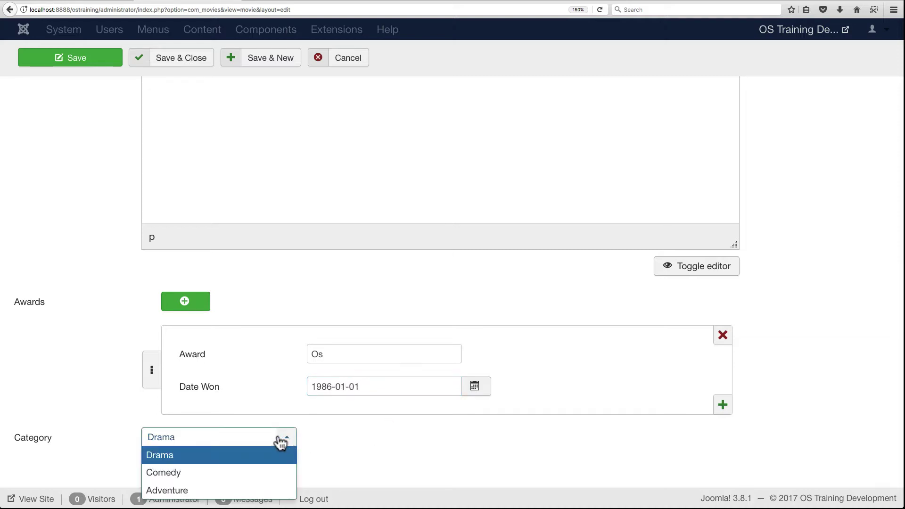
left_click(246, 490)
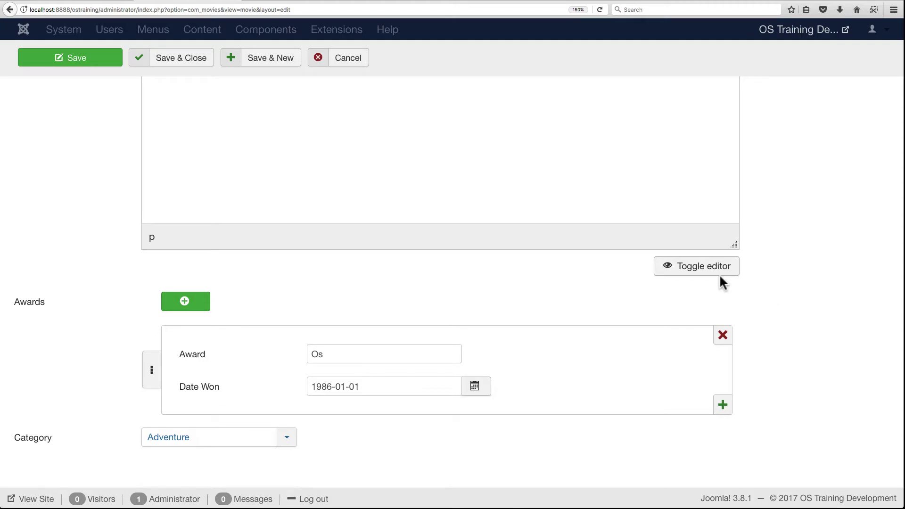
scroll(99, 263, "up", 15)
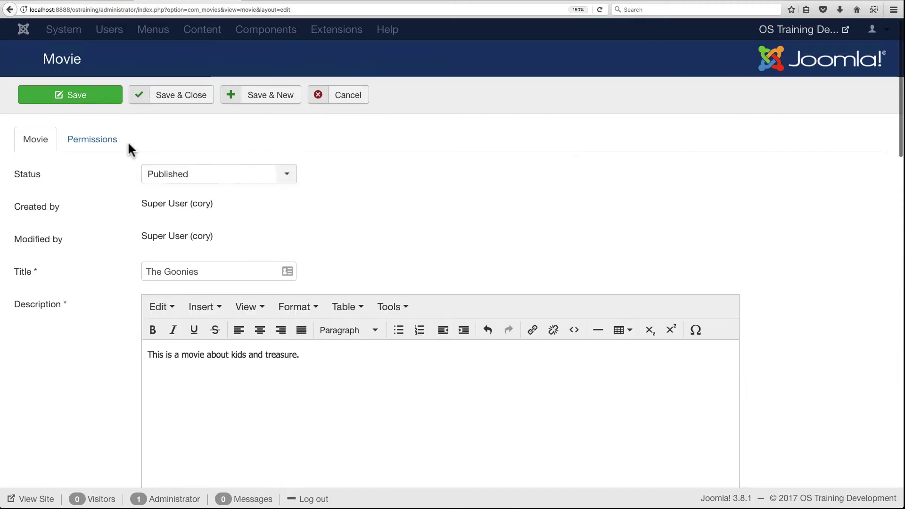
left_click(270, 98)
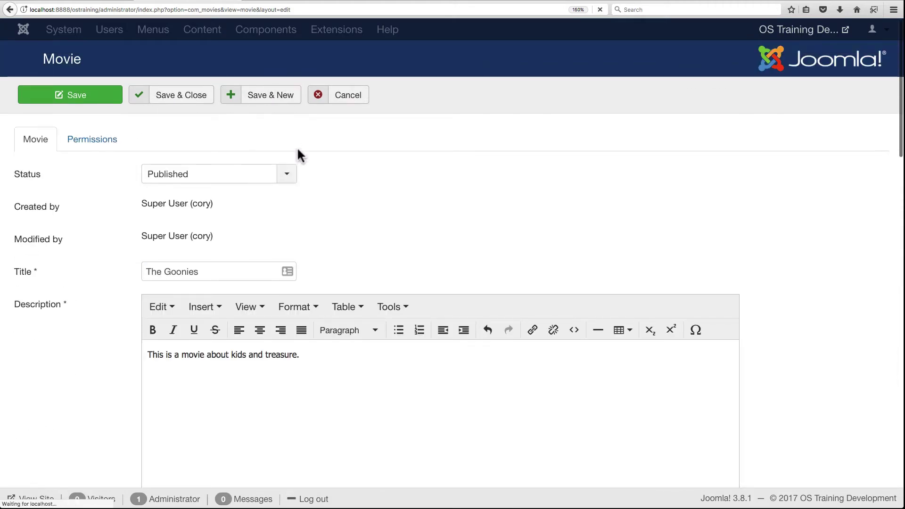
Title the new movie "Wayne's World" and describe it as "This is a movie about a cable access tv show."
left_click(193, 321)
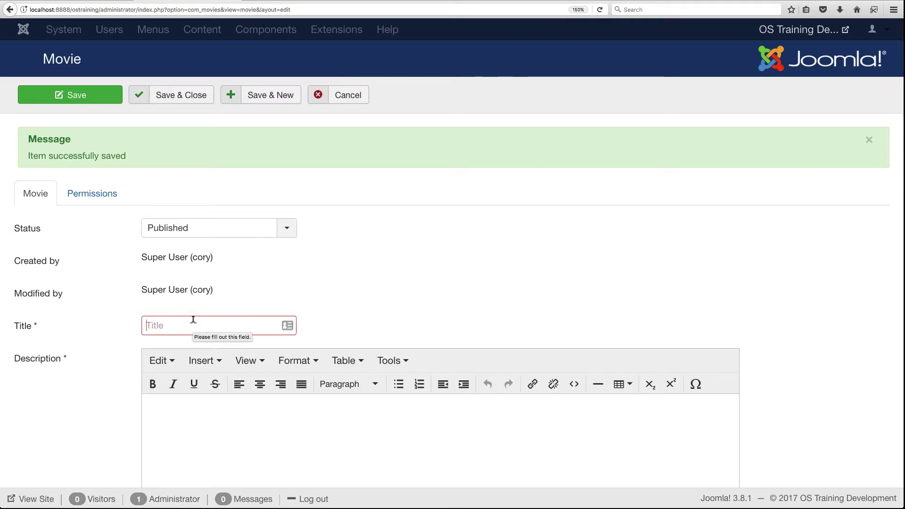
type("Wayne's World")
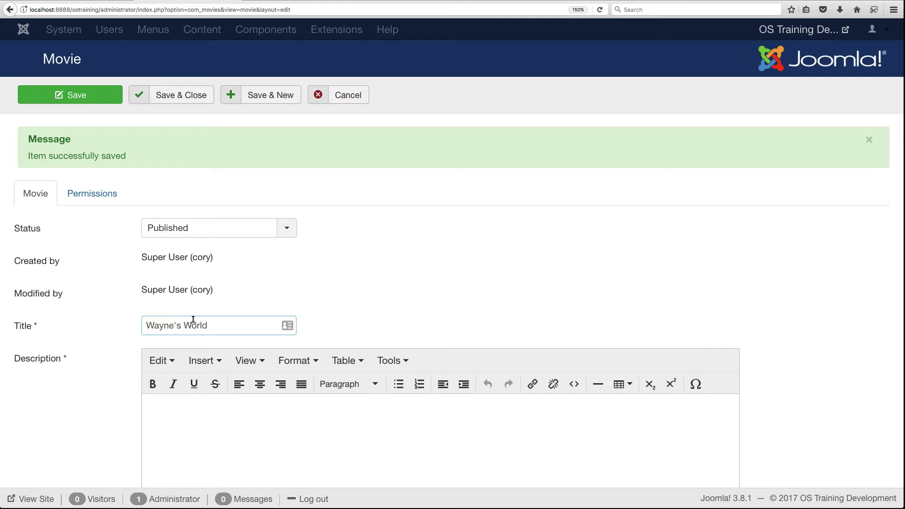
scroll(205, 396, "down", 4)
left_click(220, 272)
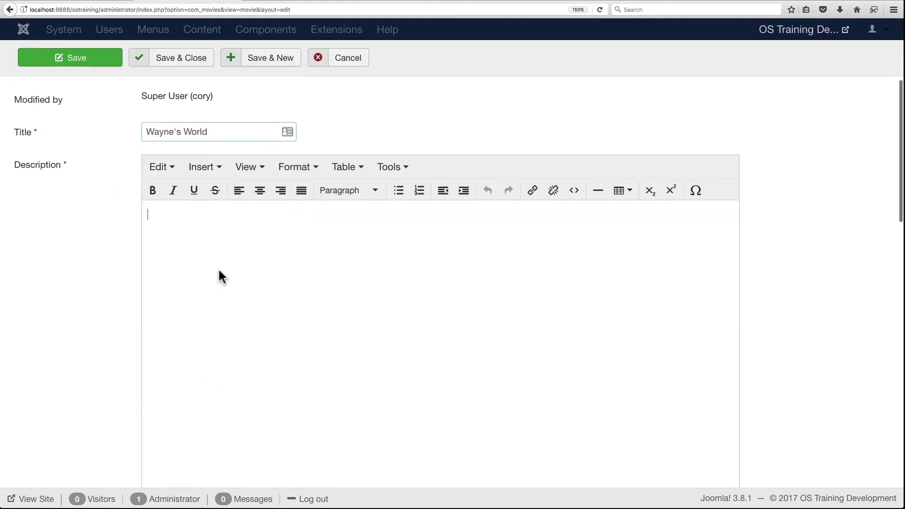
type("This is a movie about a cable access tv show.")
Set the release date of Wayne's World to 1992-02-14
scroll(135, 241, "down", 8)
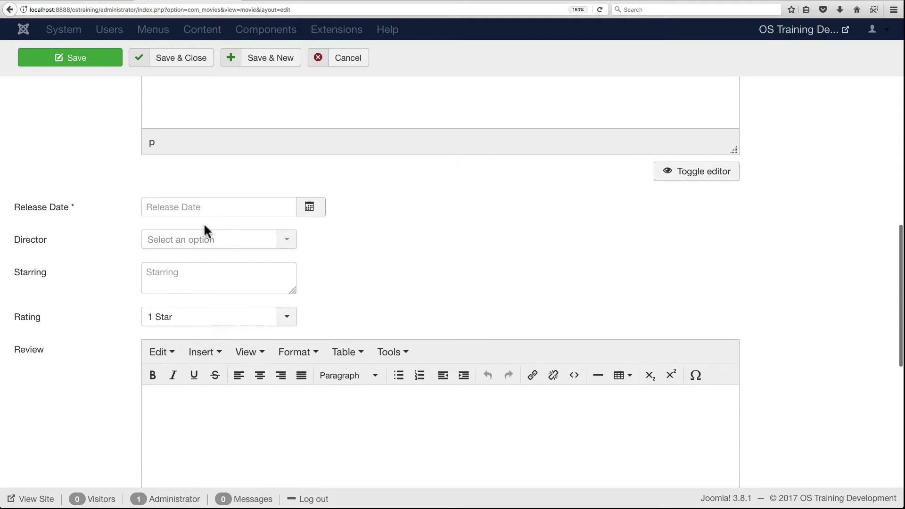
left_click(219, 204)
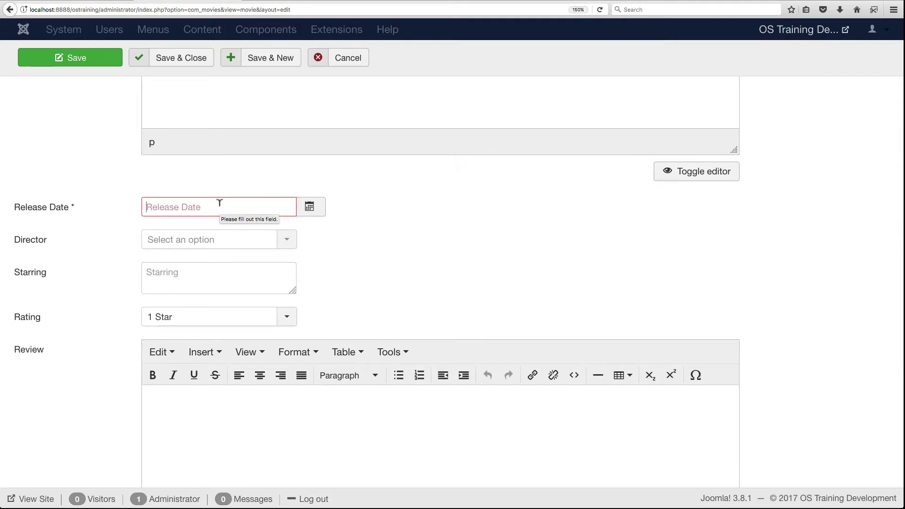
type("1992-")
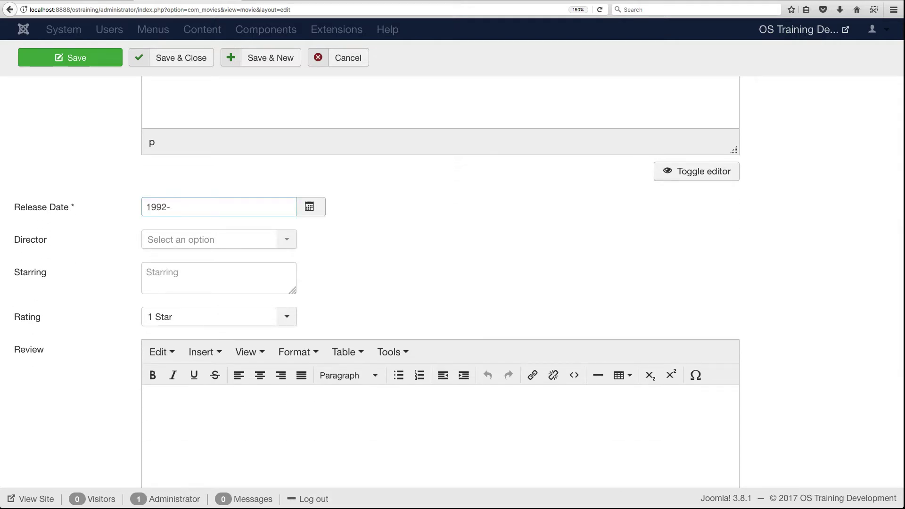
type("02-14")
Choose Penelope Spheeris as director and enter "Mike Myers, Dana Carvey" as the starring cast
left_click(224, 243)
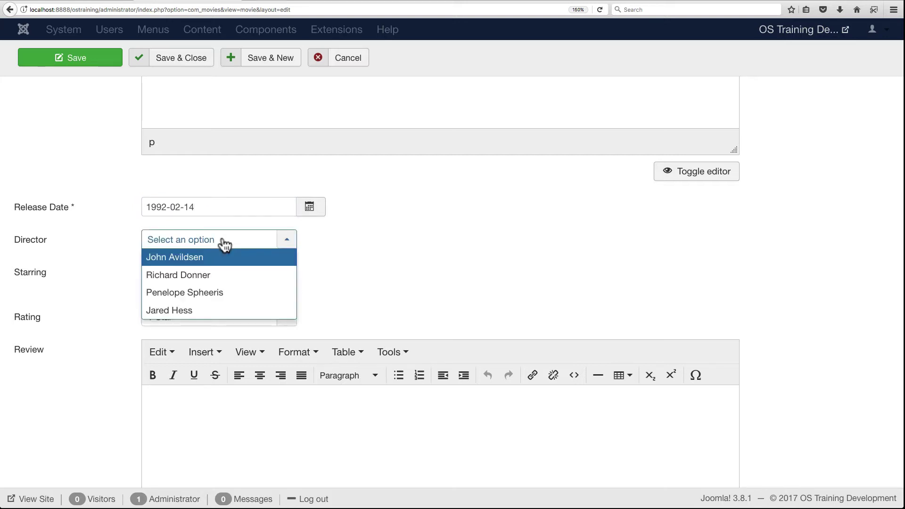
left_click(216, 293)
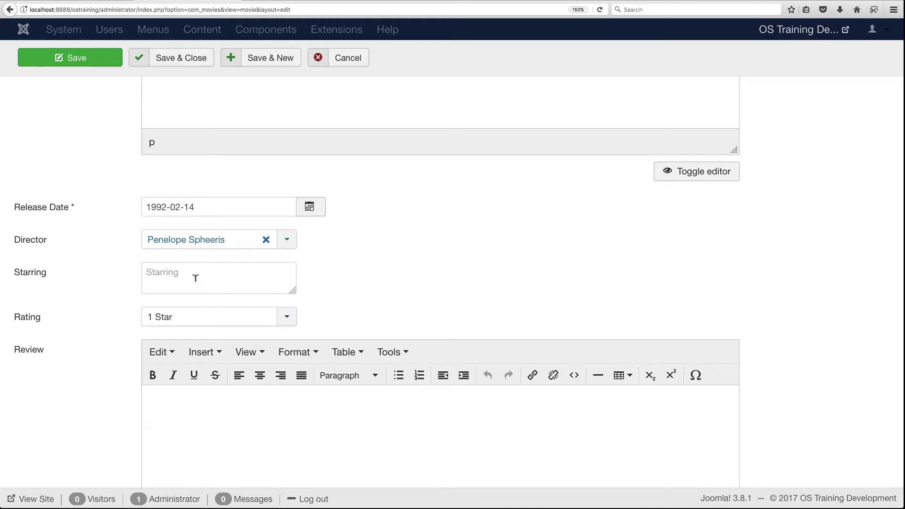
left_click(195, 278)
key("super+Tab")
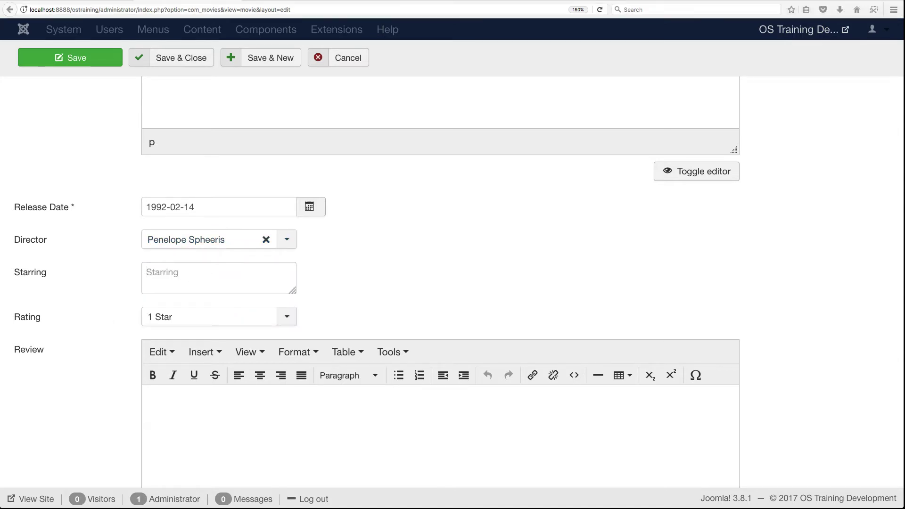
key("super+Tab")
type("Mike Myers, Dana Carvey")
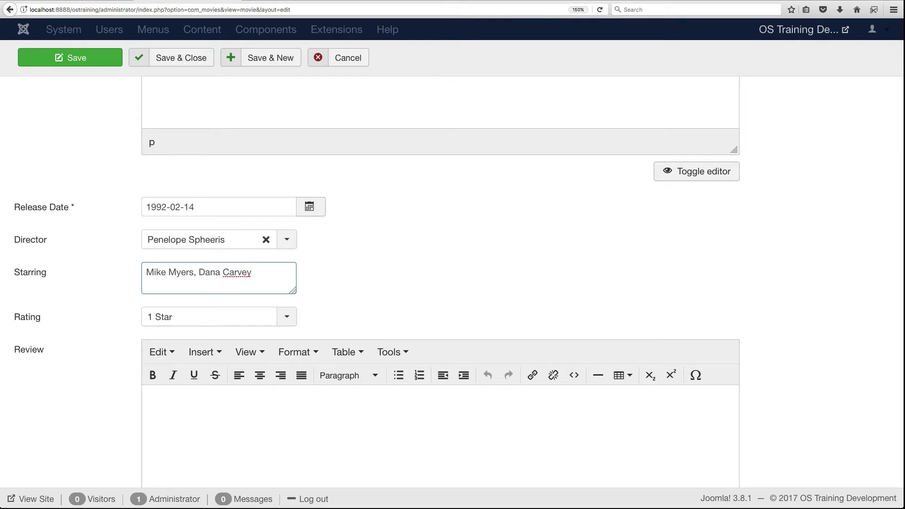
Rate Wayne's World 4 Stars and write the review "Great movie."
left_click(217, 321)
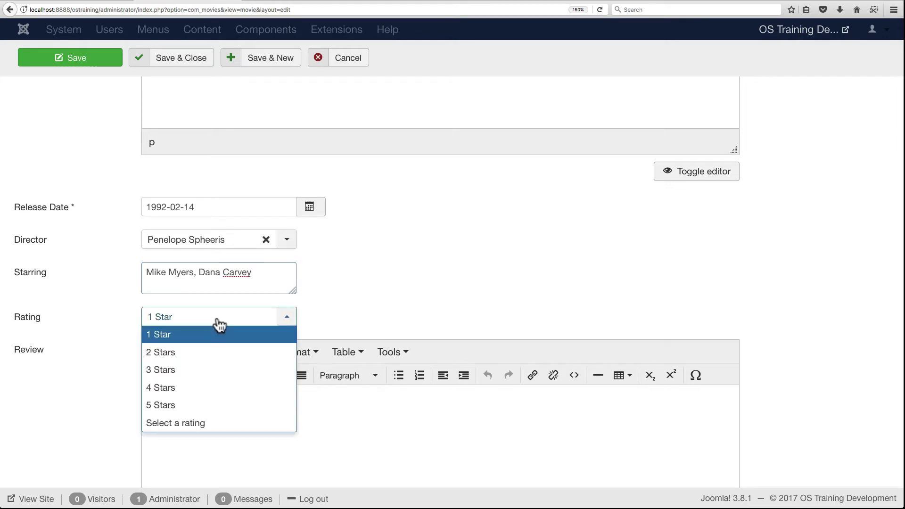
left_click(199, 390)
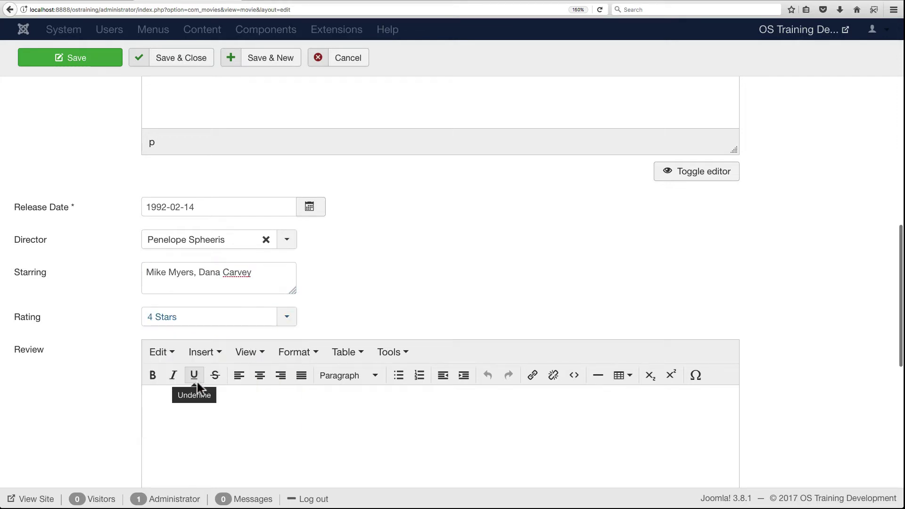
scroll(95, 397, "down", 1)
type("Great movie.")
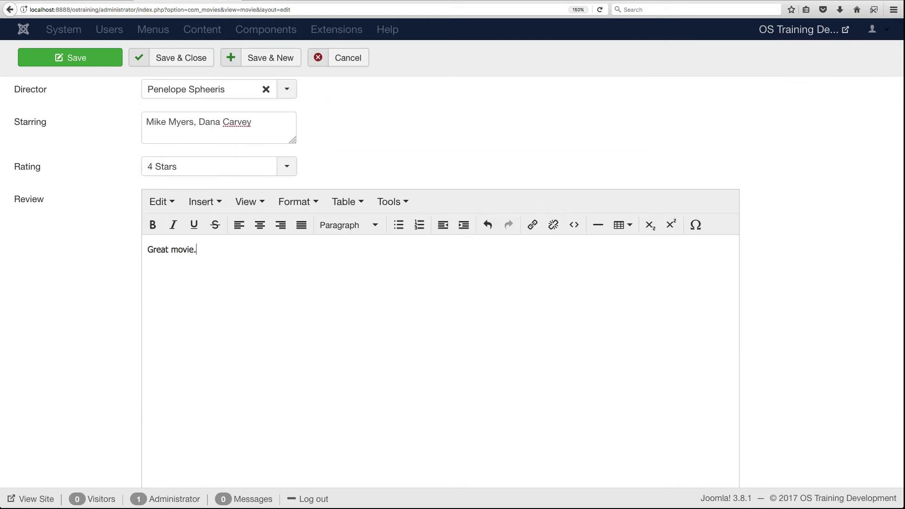
Assign Wayne's World to the Comedy category, save it and open another blank movie form
scroll(126, 367, "down", 10)
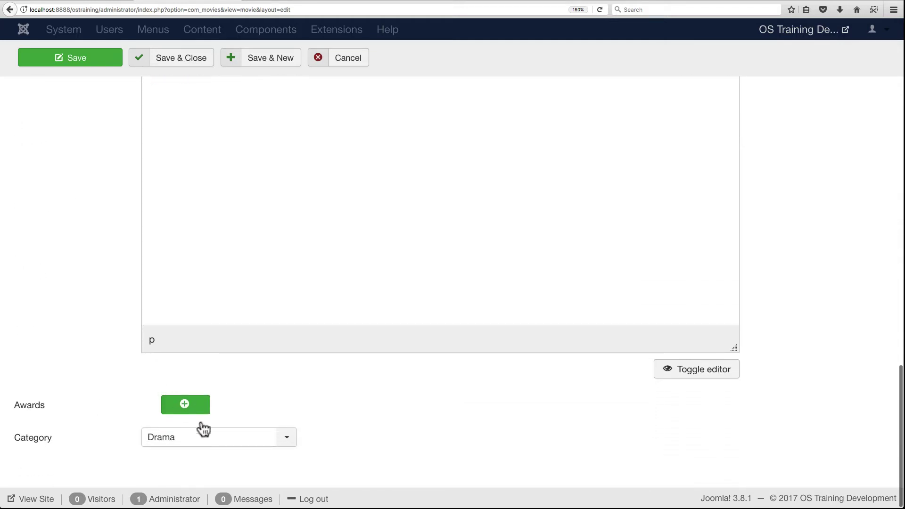
left_click(229, 440)
left_click(223, 471)
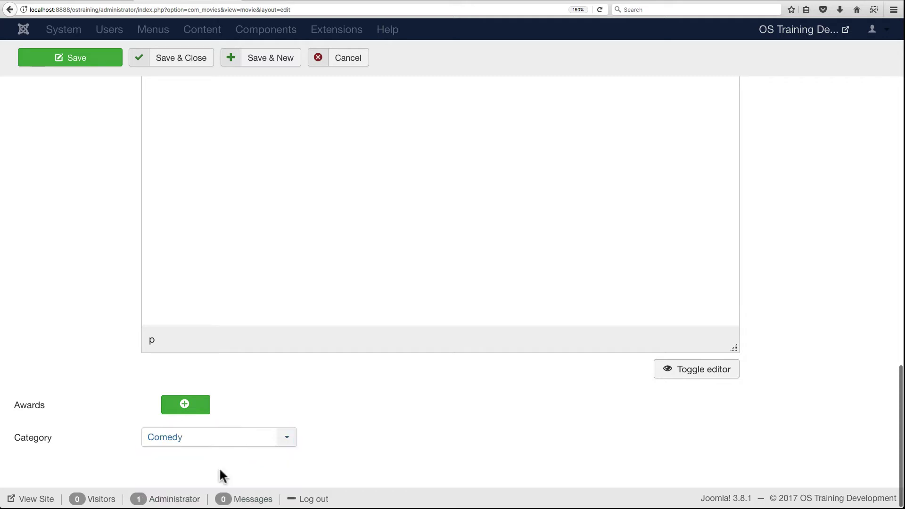
left_click(254, 59)
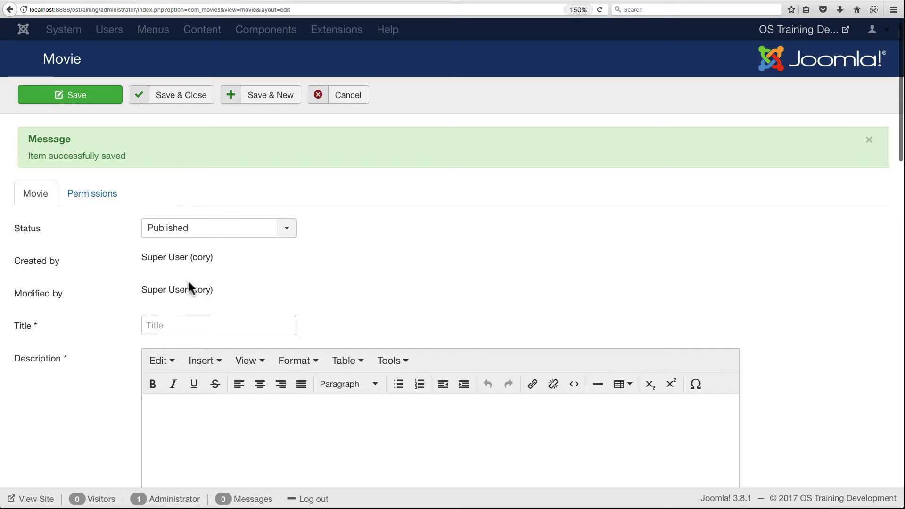
Title the new movie Napoleon Dynamite and enter a description beginning "This is a movie about a high"
left_click(185, 324)
type("Napol")
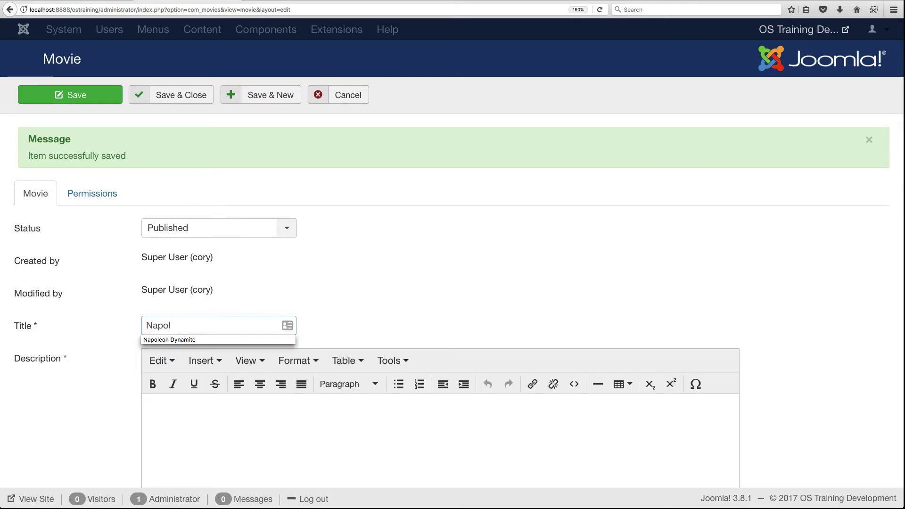
key("Down")
key("Tab")
scroll(270, 332, "down", 5)
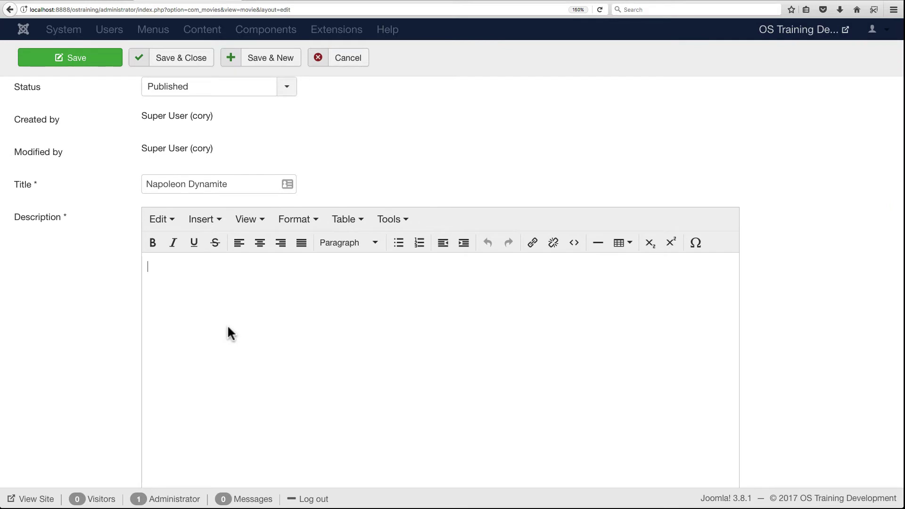
type("This is a movie about a high")
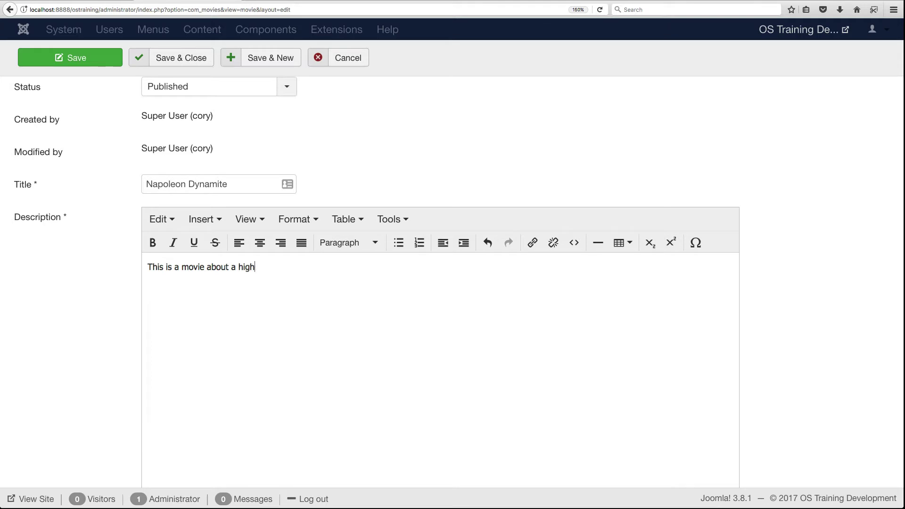
Set the release date of Napoleon Dynamite to 2004-06-11 and choose Jared Hess as director
scroll(190, 272, "down", 8)
left_click(189, 272)
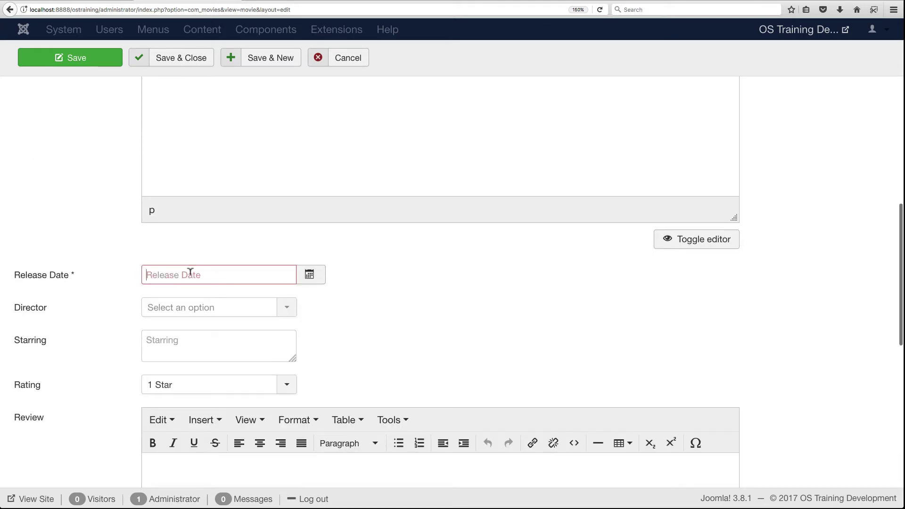
type("200")
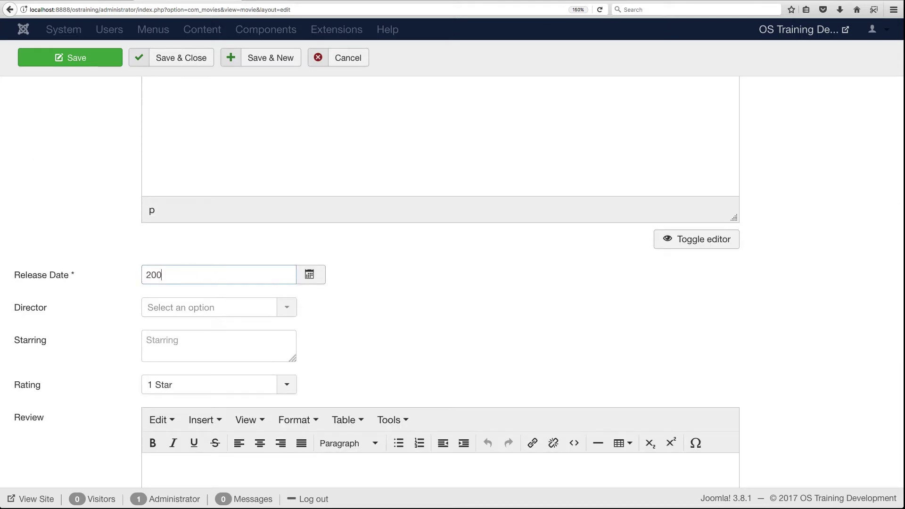
type("4-06-11")
left_click(282, 311)
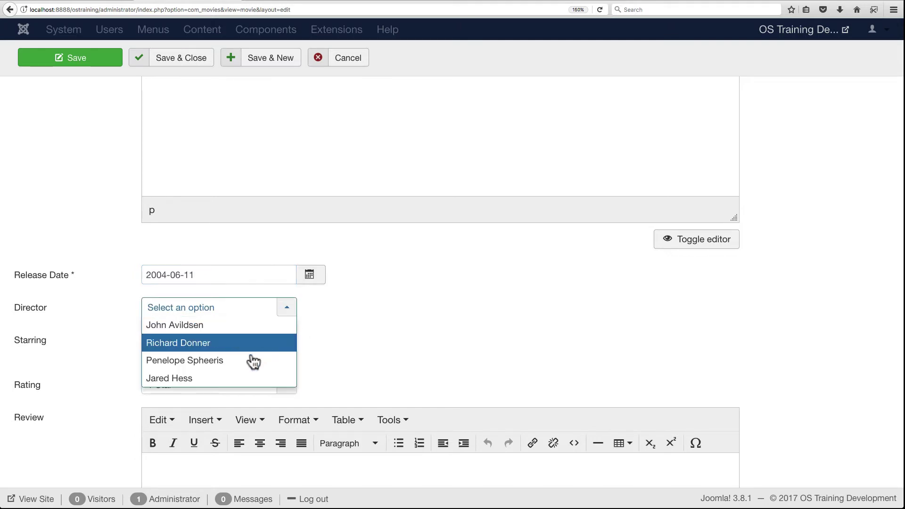
left_click(243, 378)
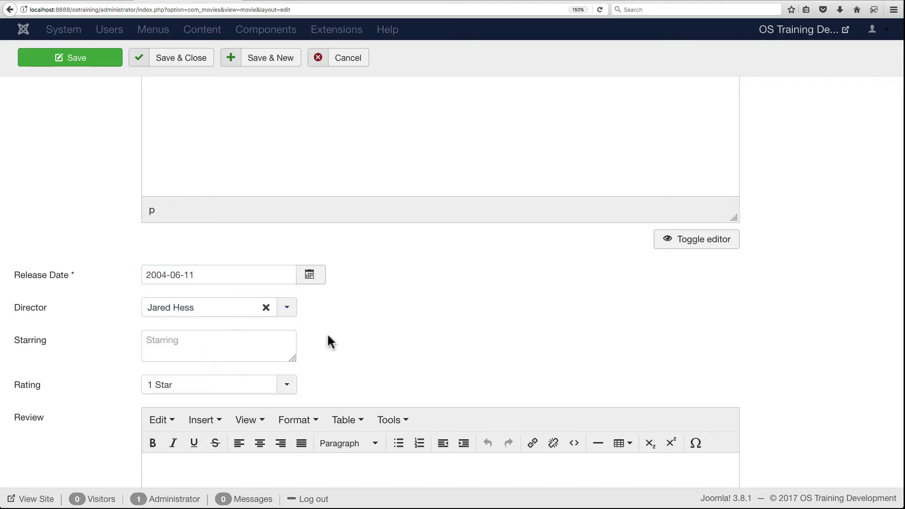
Enter "Jon Heder" as the starring cast of Napoleon Dynamite
scroll(327, 333, "down", 3)
left_click(244, 303)
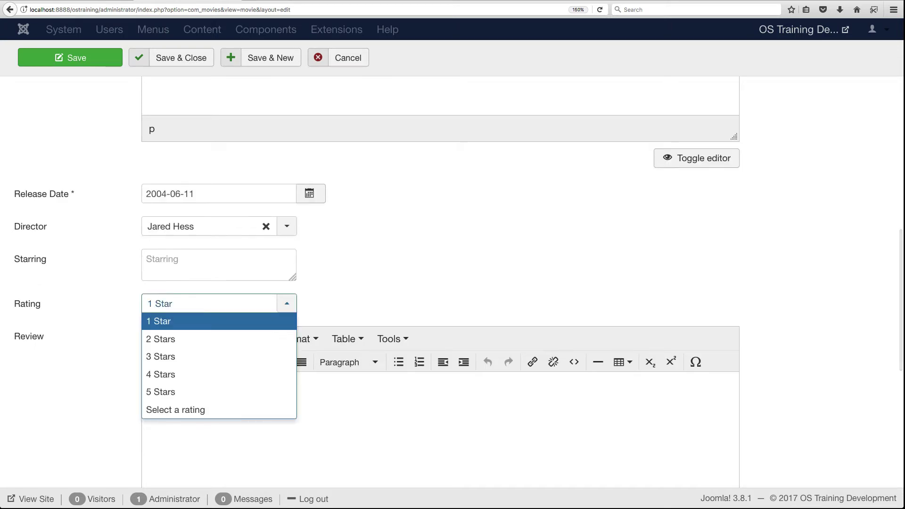
key("Return")
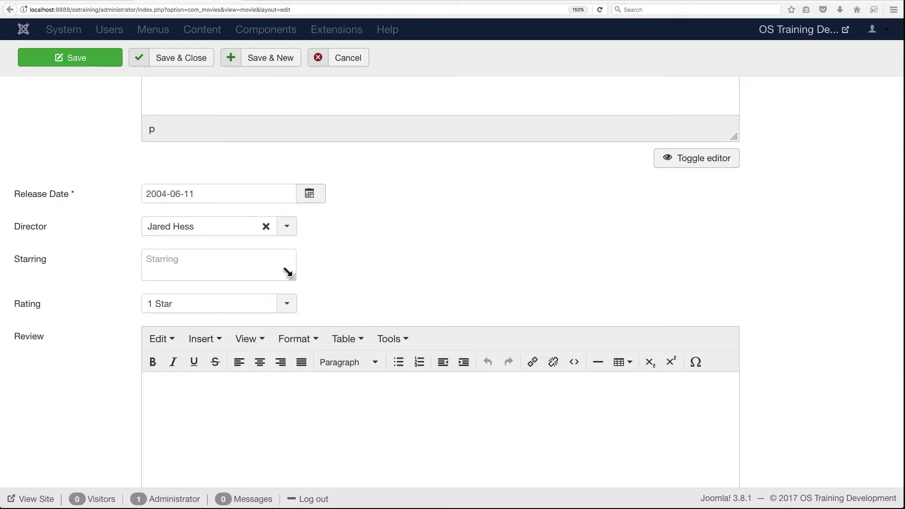
left_click(222, 258)
type("Jon Heder")
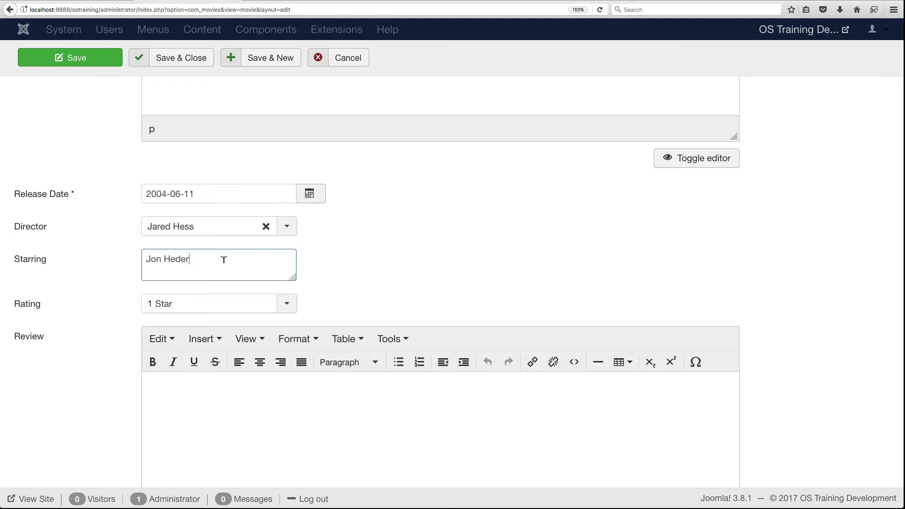
Rate Napoleon Dynamite 5 Stars and write the review "Great movie."
left_click(259, 306)
left_click(221, 385)
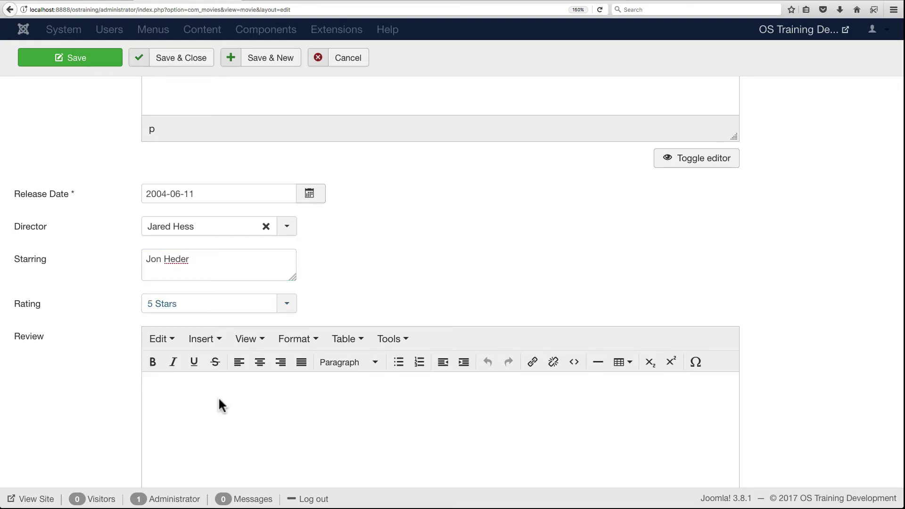
left_click(219, 398)
type("Great movie.")
Assign Napoleon Dynamite to the Comedy category
scroll(214, 382, "down", 10)
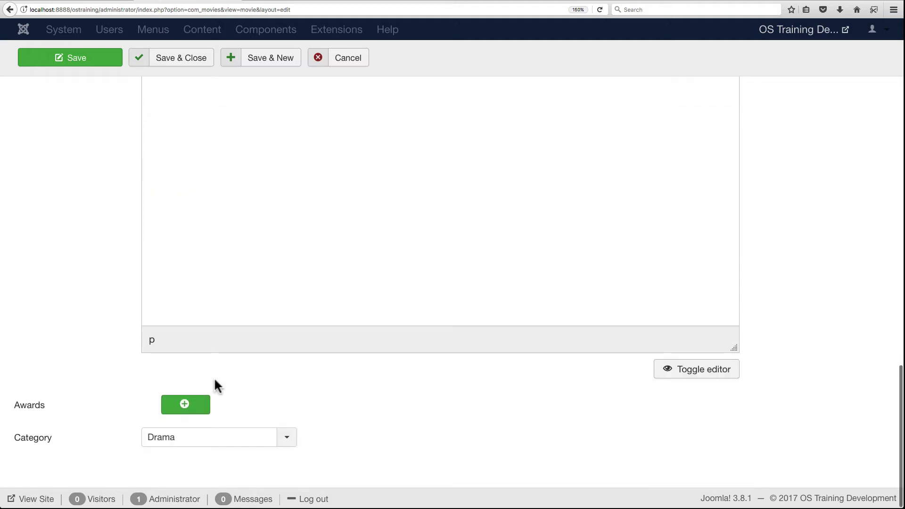
left_click(250, 443)
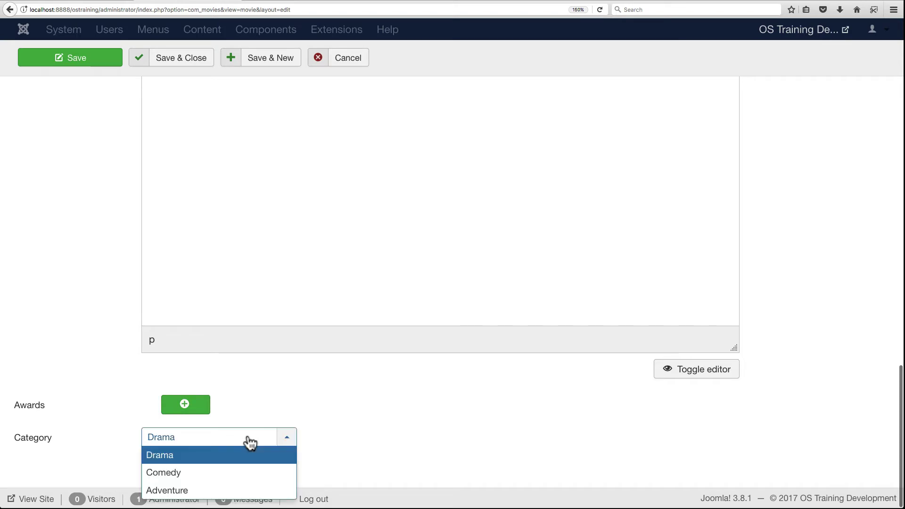
left_click(219, 472)
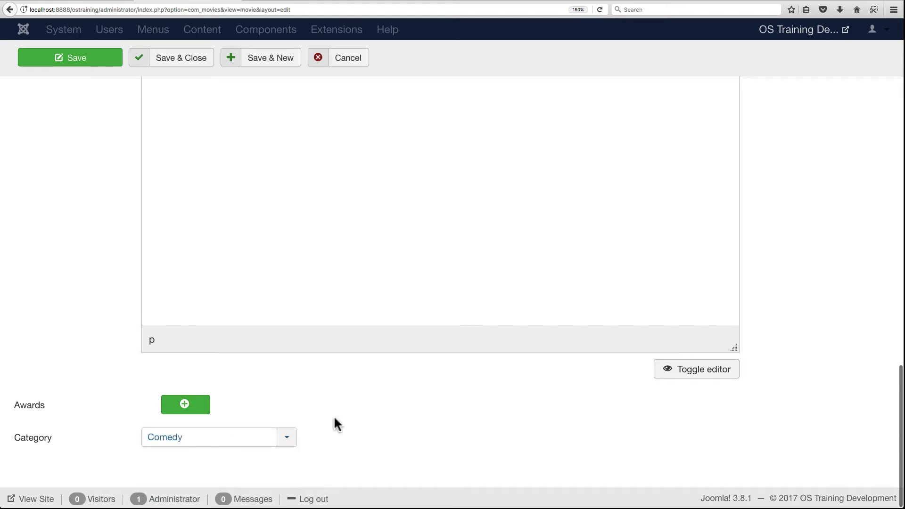
Add an award to Napoleon Dynamite naming it the presenter's favorite movie of 2004, with the date won 2004-06-11
left_click(181, 407)
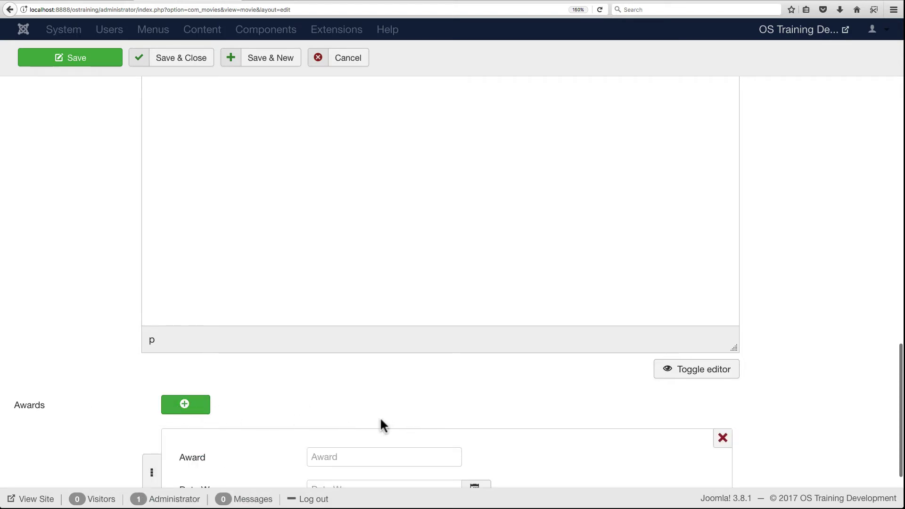
scroll(380, 419, "down", 2)
left_click(340, 357)
type("Cory'")
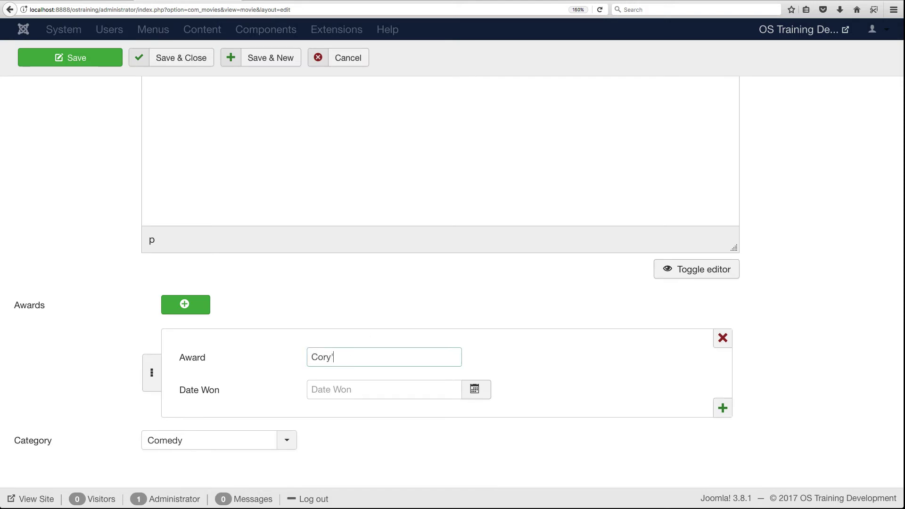
type("s favorite movie of 2")
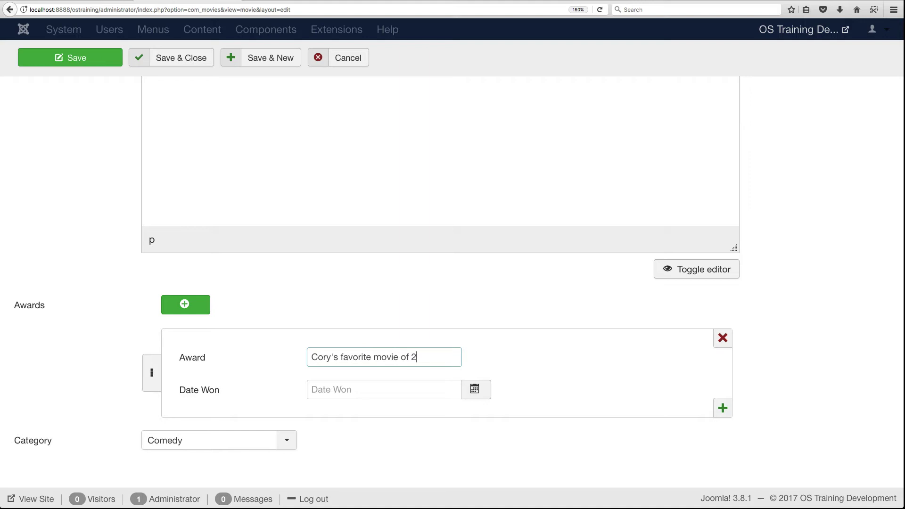
type("004")
left_click(396, 383)
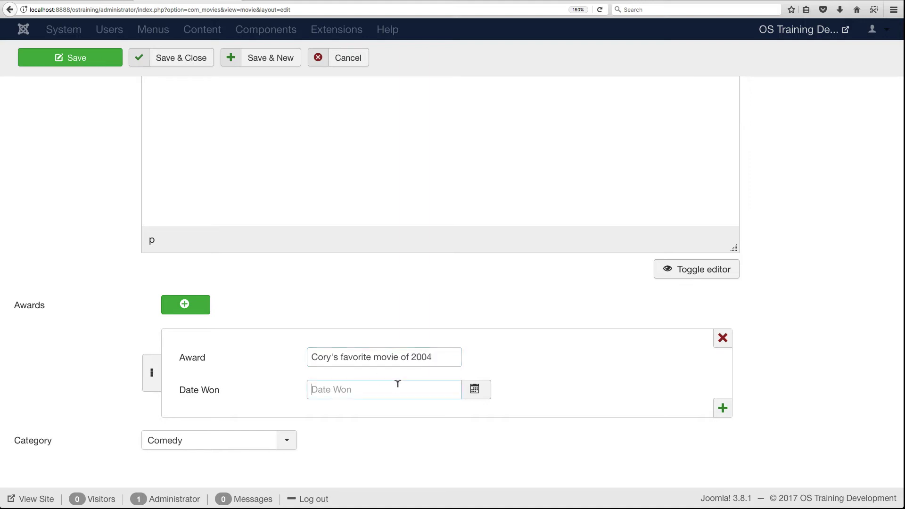
type("2004-06-11")
Add a second award "Best comedy" won on 2005-01-01, and save and close the Napoleon Dynamite record
left_click(723, 413)
scroll(589, 430, "down", 5)
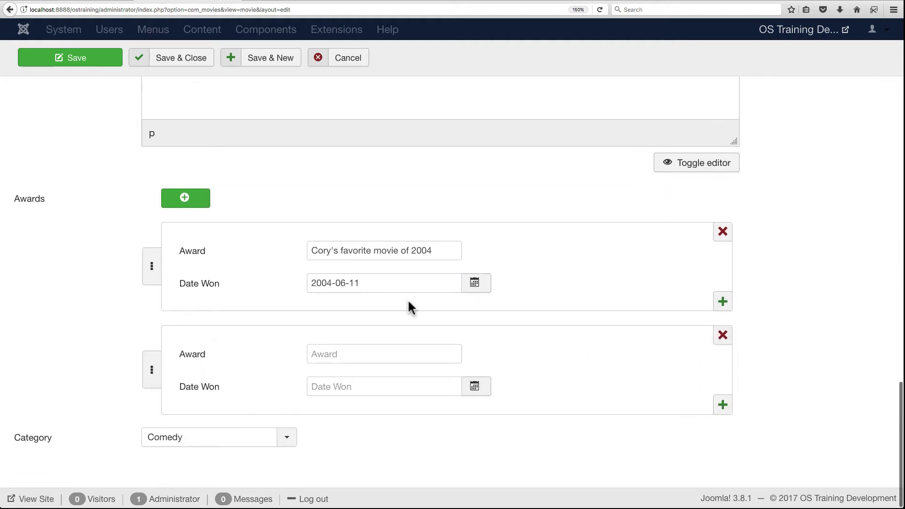
left_click(335, 354)
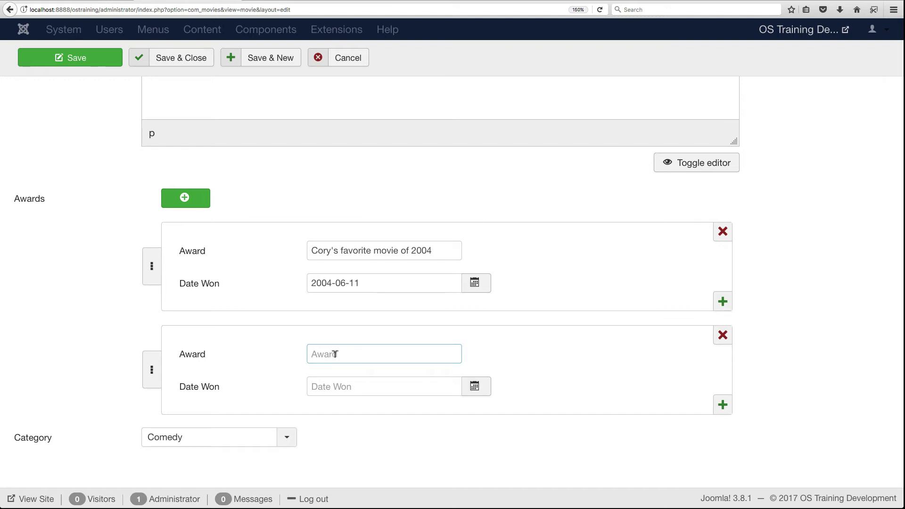
type("Best comedy")
left_click(450, 385)
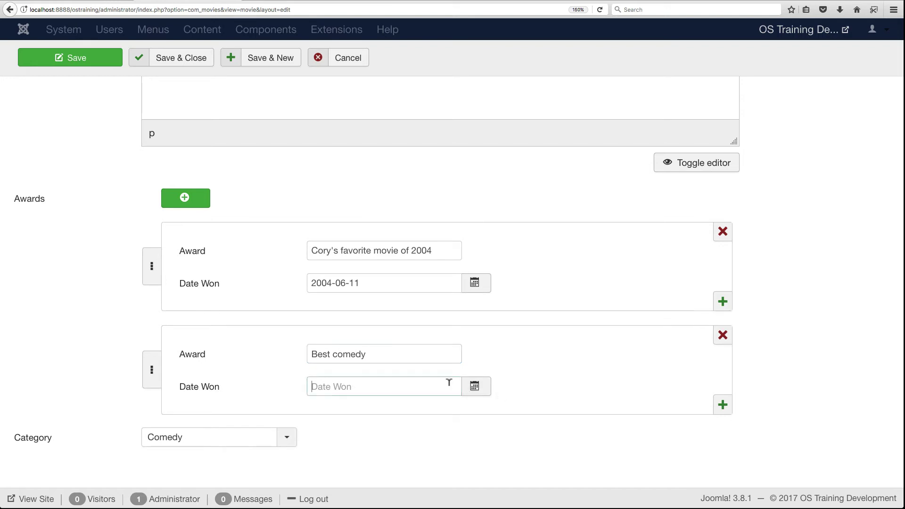
type("2005-01-01")
left_click(650, 324)
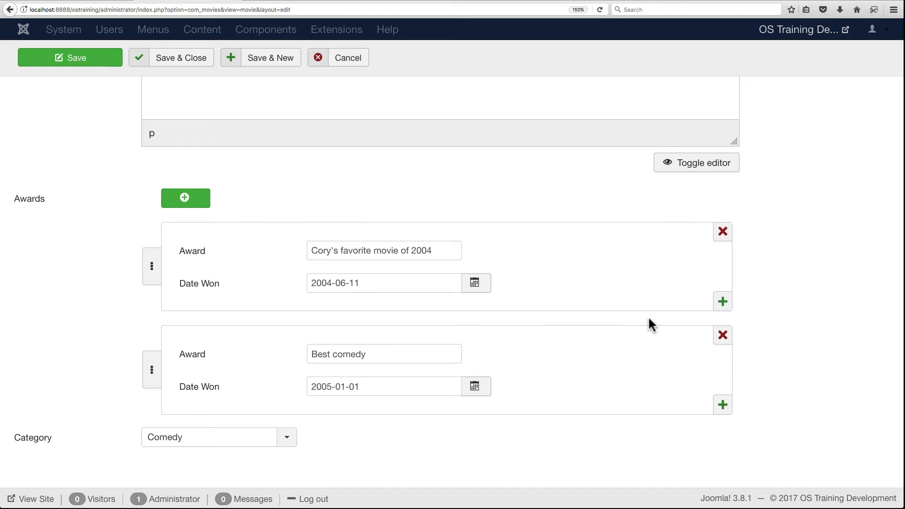
left_click(176, 62)
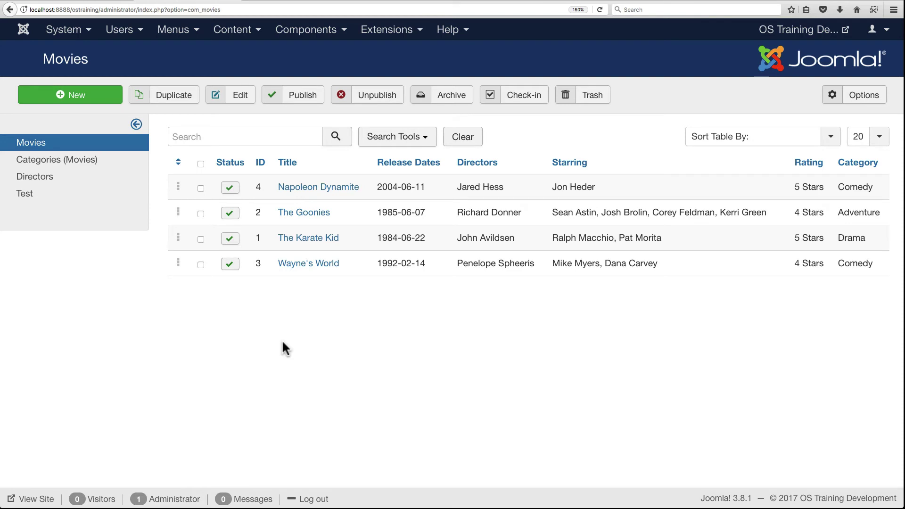
Start a new item in the site's Main Menu with the title Movies
left_click(179, 33)
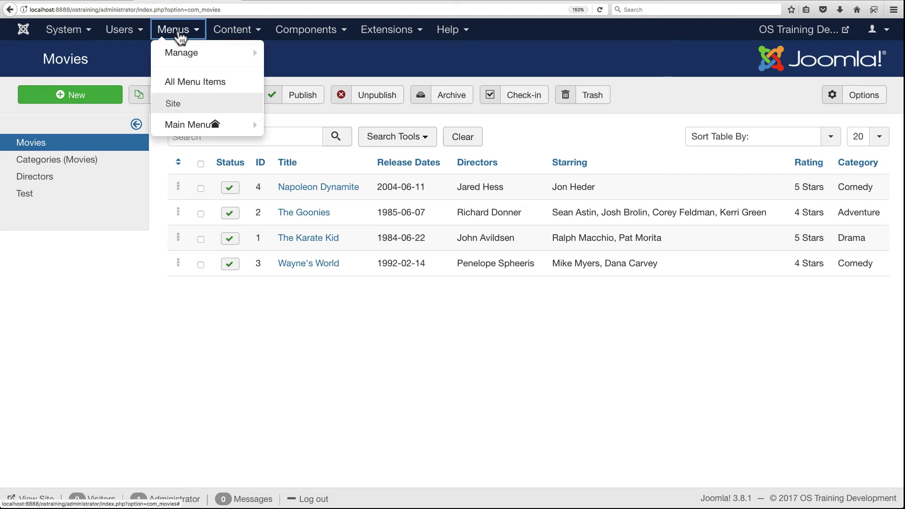
left_click(197, 123)
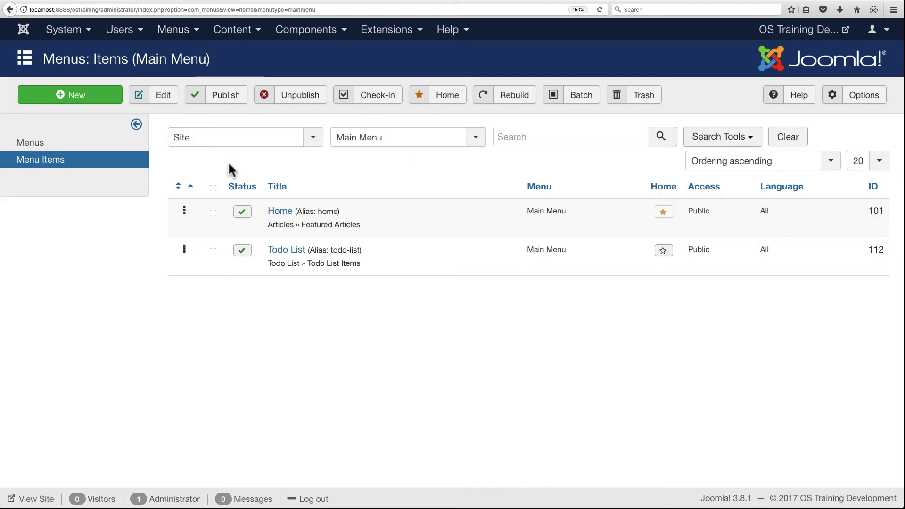
left_click(90, 99)
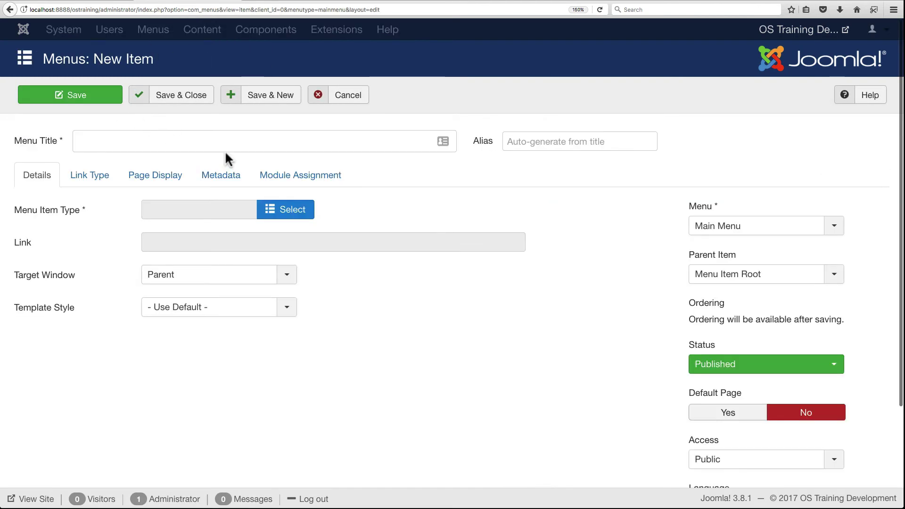
left_click(208, 138)
type("Movie")
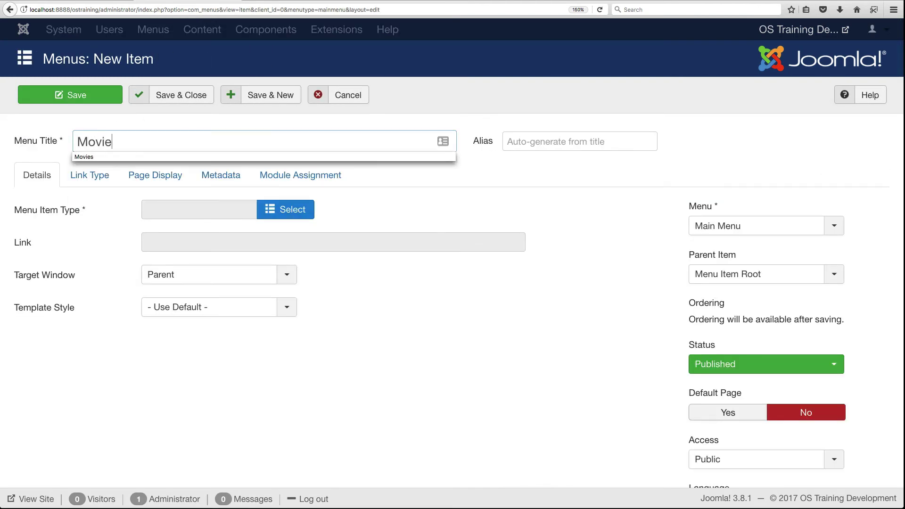
type("s")
left_click(384, 316)
Set the menu item type to the Movies component's list of movies, and save and close the item
left_click(269, 208)
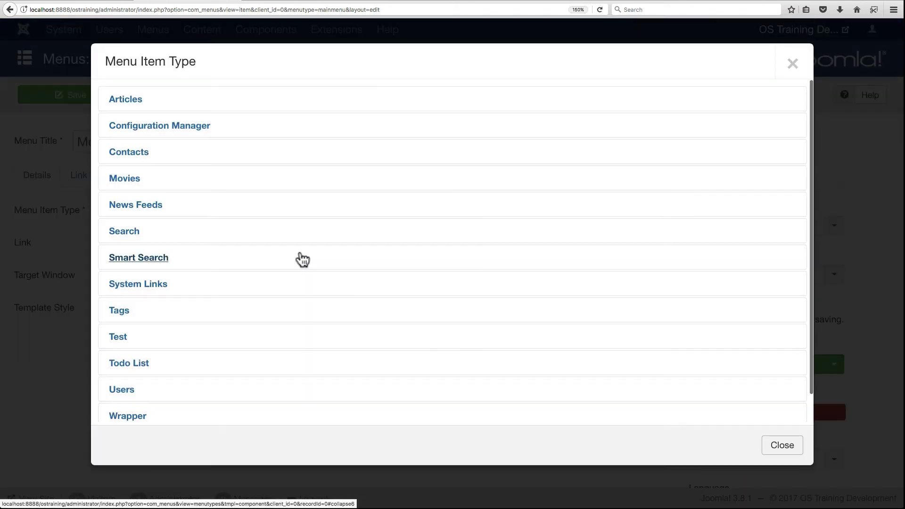
left_click(125, 182)
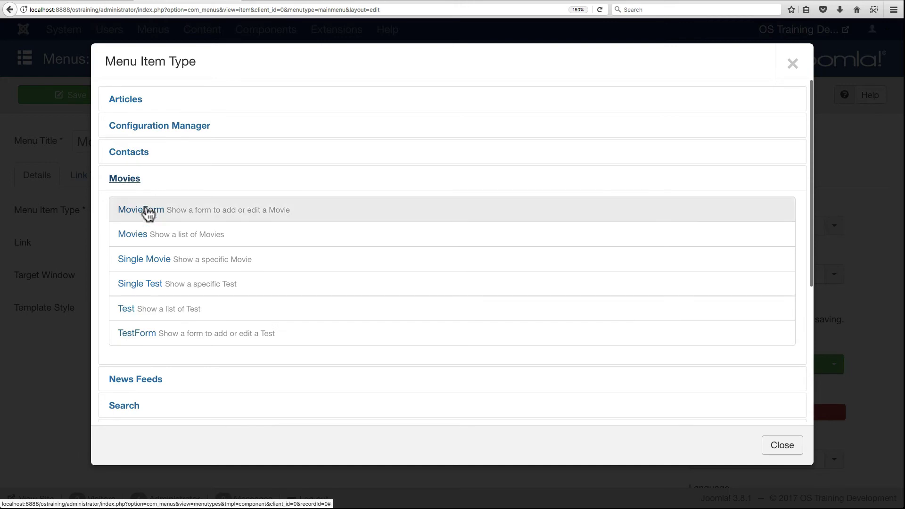
left_click(134, 238)
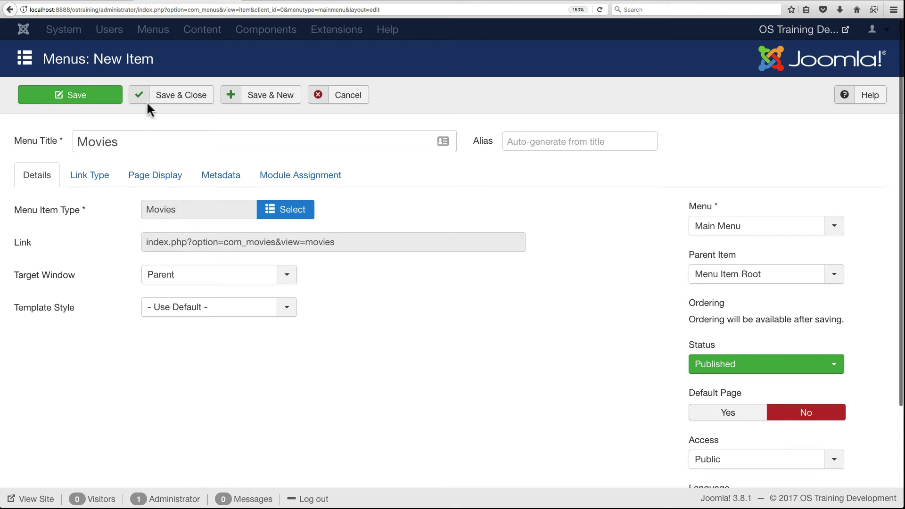
left_click(165, 97)
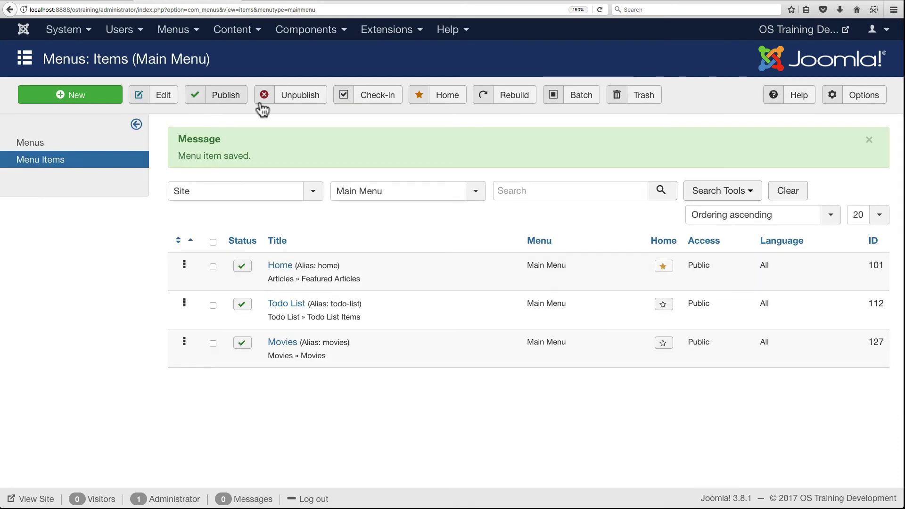
Open the Movies page on the public site and show the search filters of its movie list
left_click(807, 34)
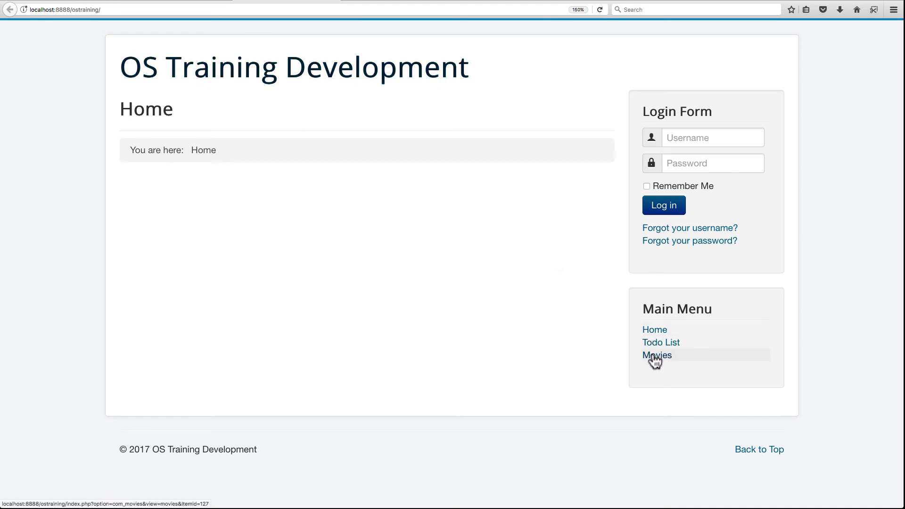
left_click(655, 356)
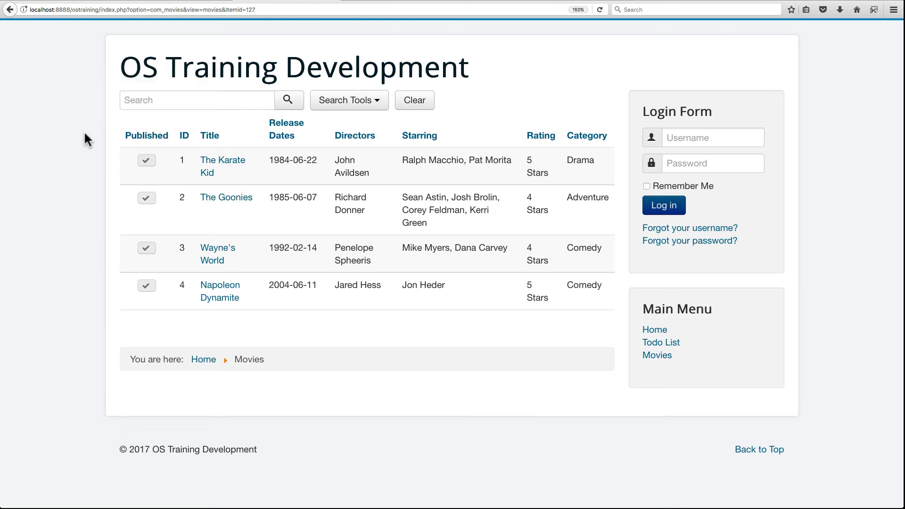
left_click(146, 161)
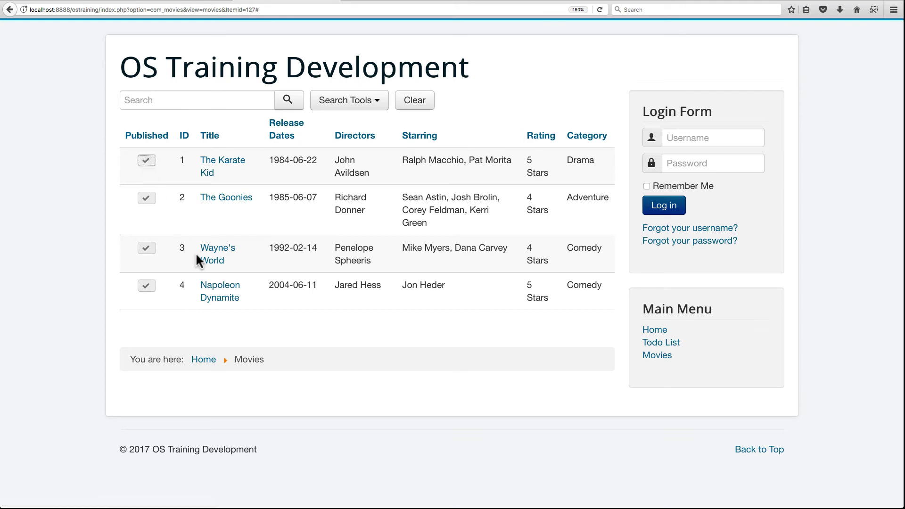
left_click(377, 102)
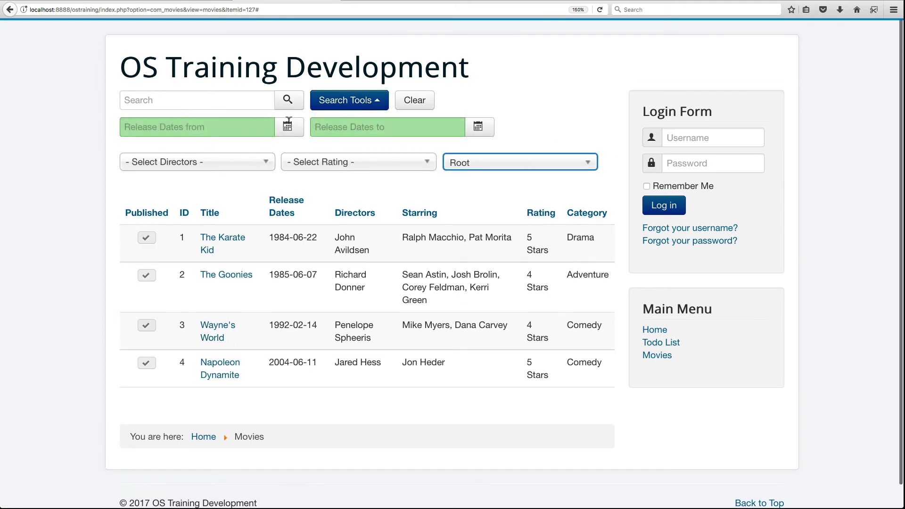
Filter the movie list by director John Avildsen, and reset the director filter to show all directors
left_click(201, 165)
left_click(188, 197)
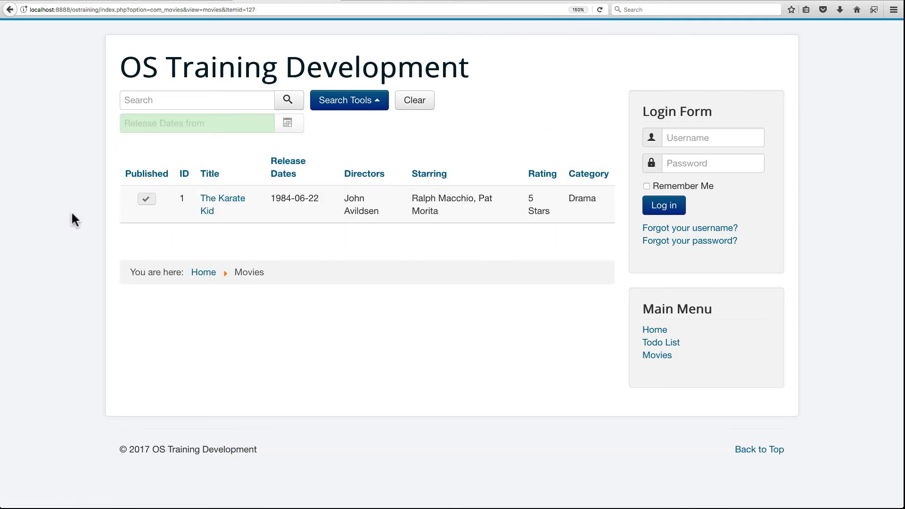
left_click(263, 164)
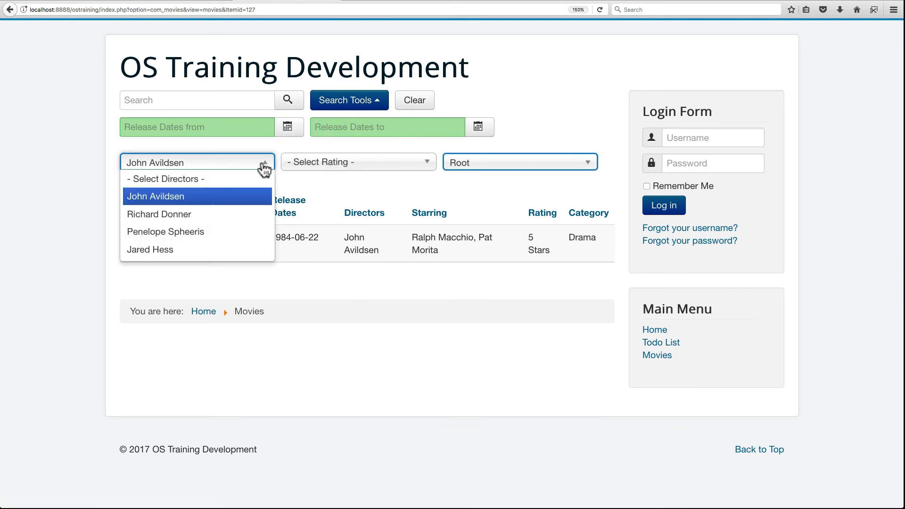
left_click(259, 177)
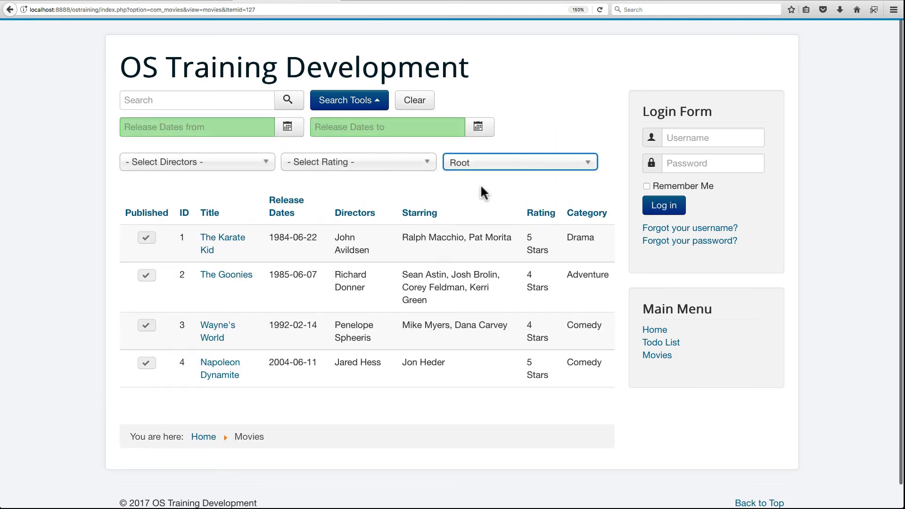
Filter the movie list by the Comedy category, return the category to Root, and clear the search filters
left_click(475, 169)
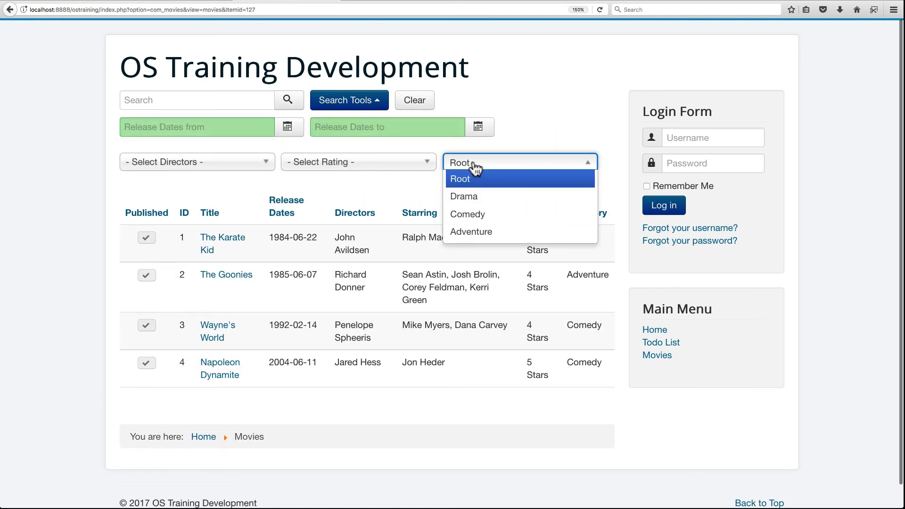
left_click(474, 216)
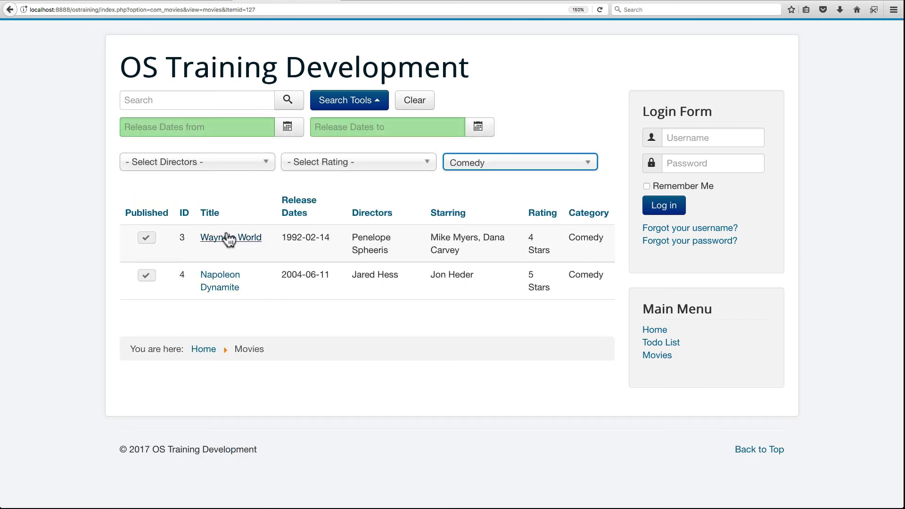
left_click(454, 167)
left_click(465, 179)
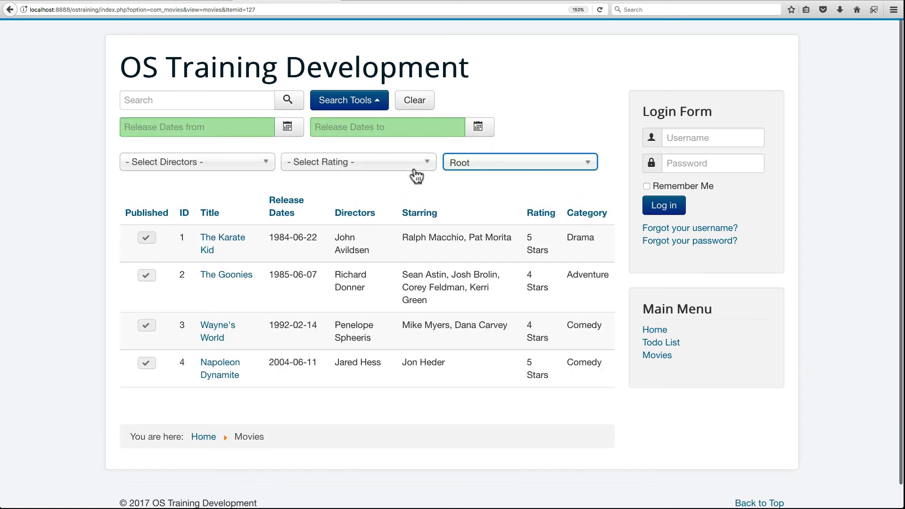
left_click(415, 102)
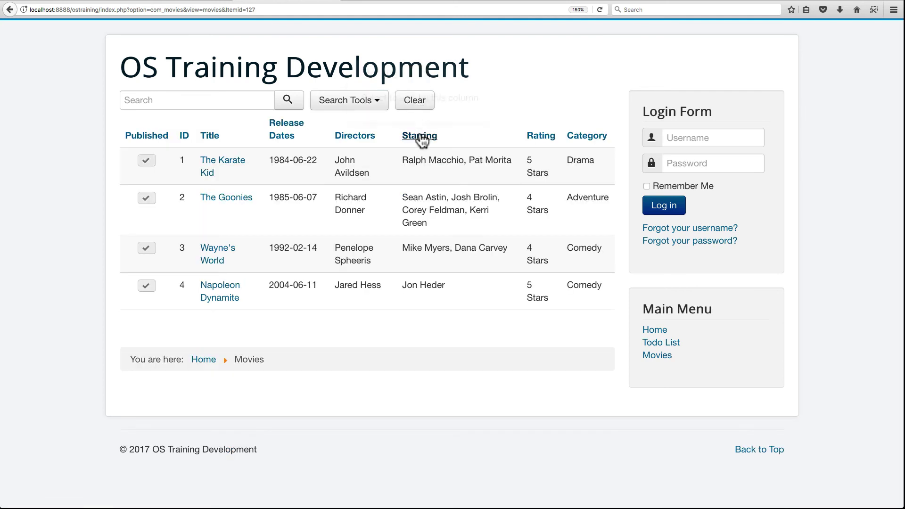